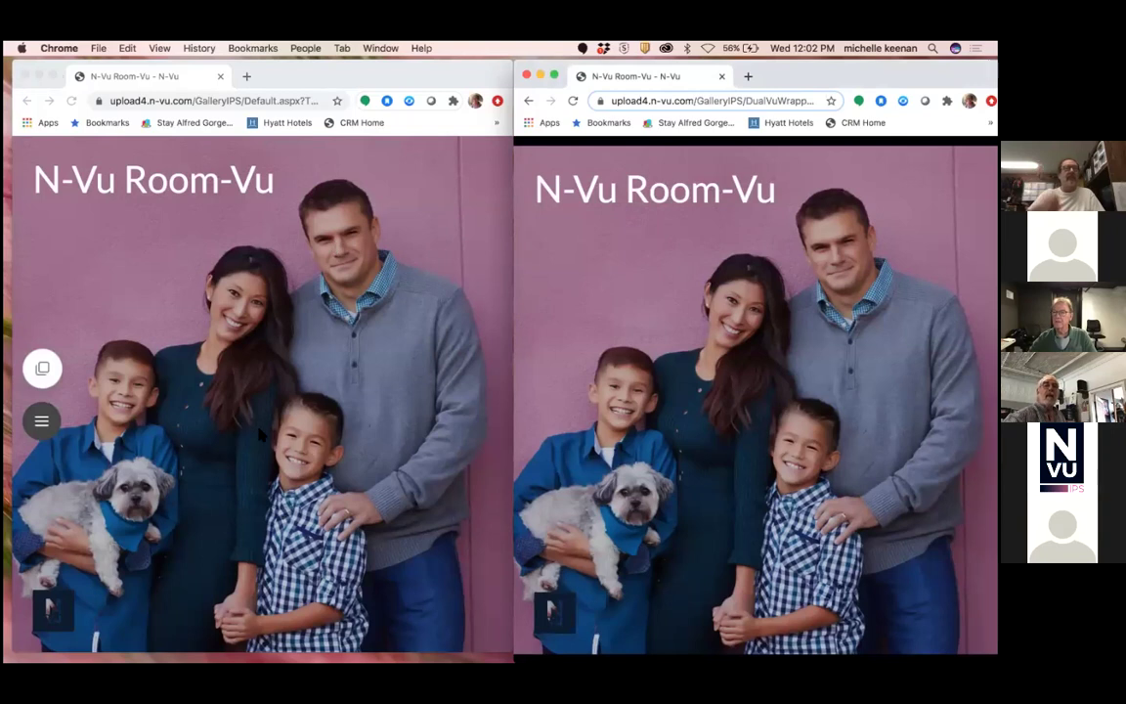
click(437, 76)
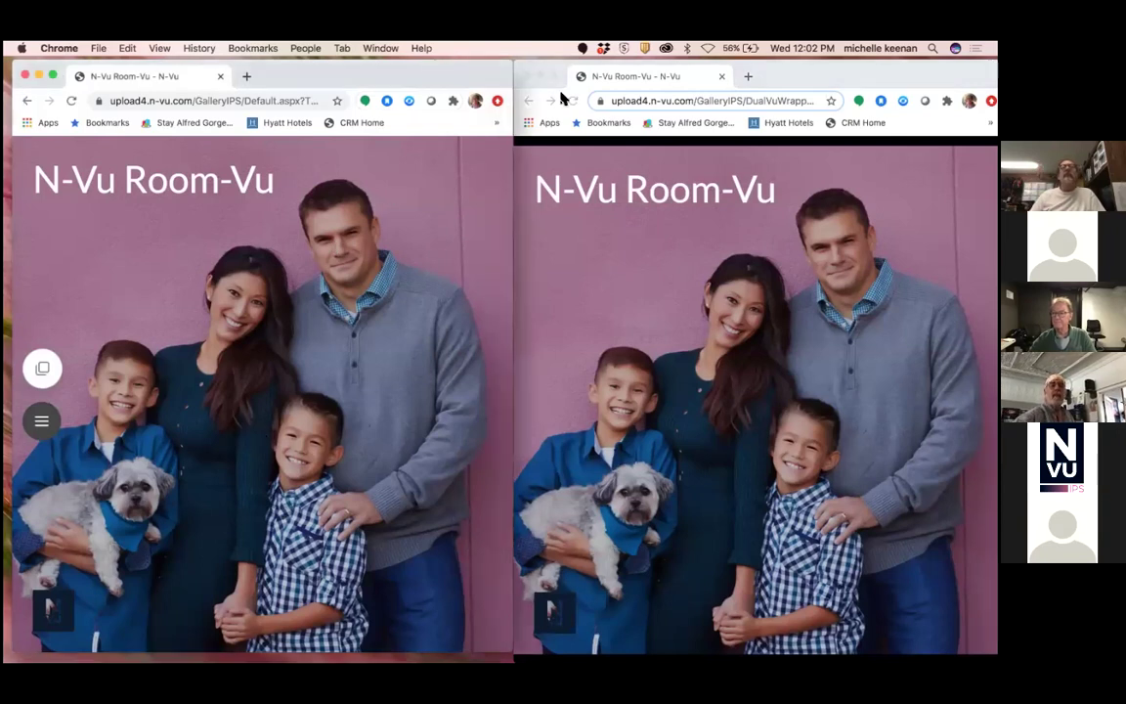
click(766, 82)
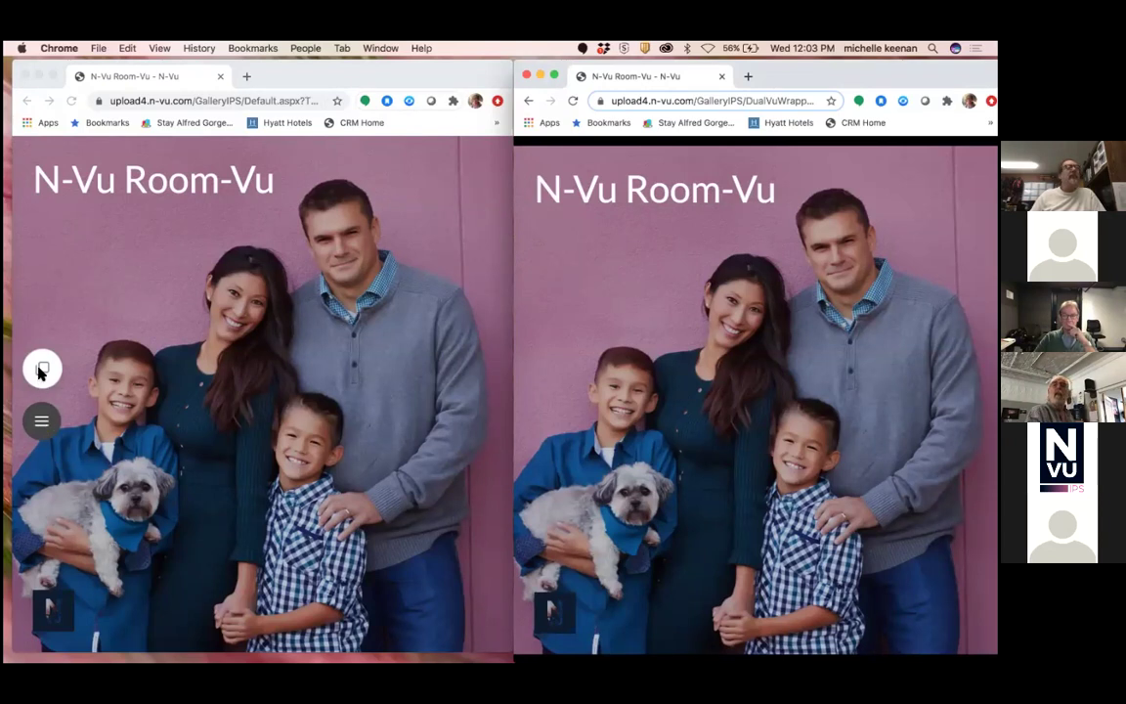
Show the Live-Vu video through the Dual-Vu settings in the admin view, and close the settings
click(45, 378)
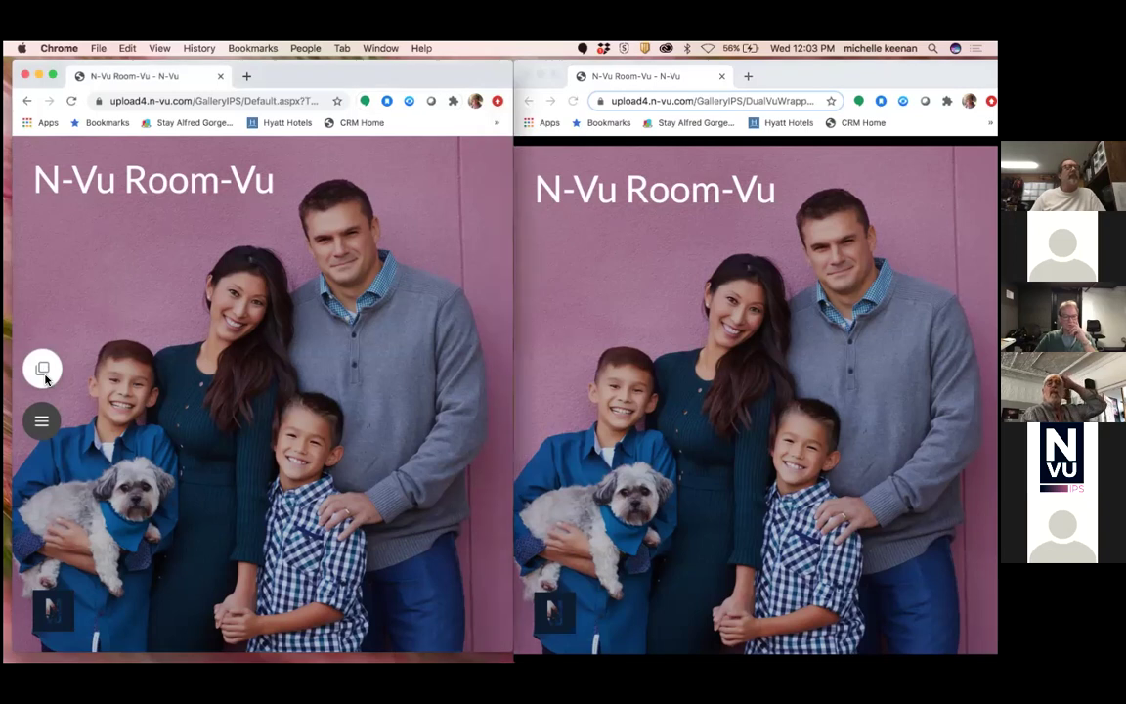
click(43, 372)
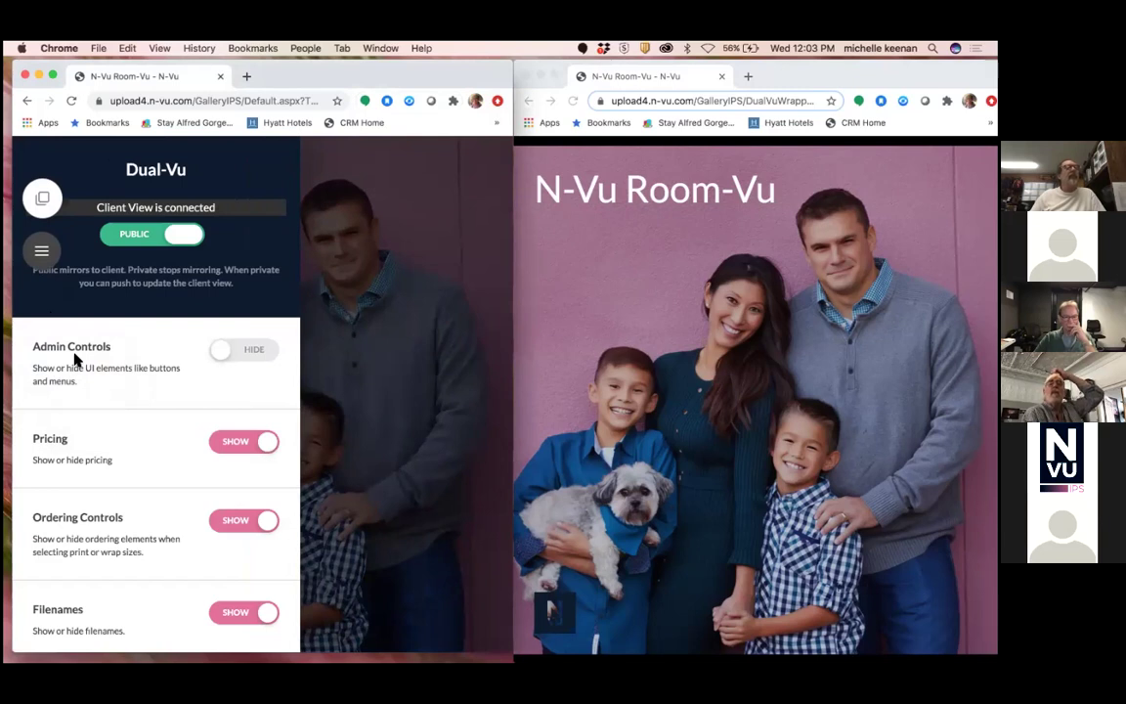
scroll(106, 471, down, 2)
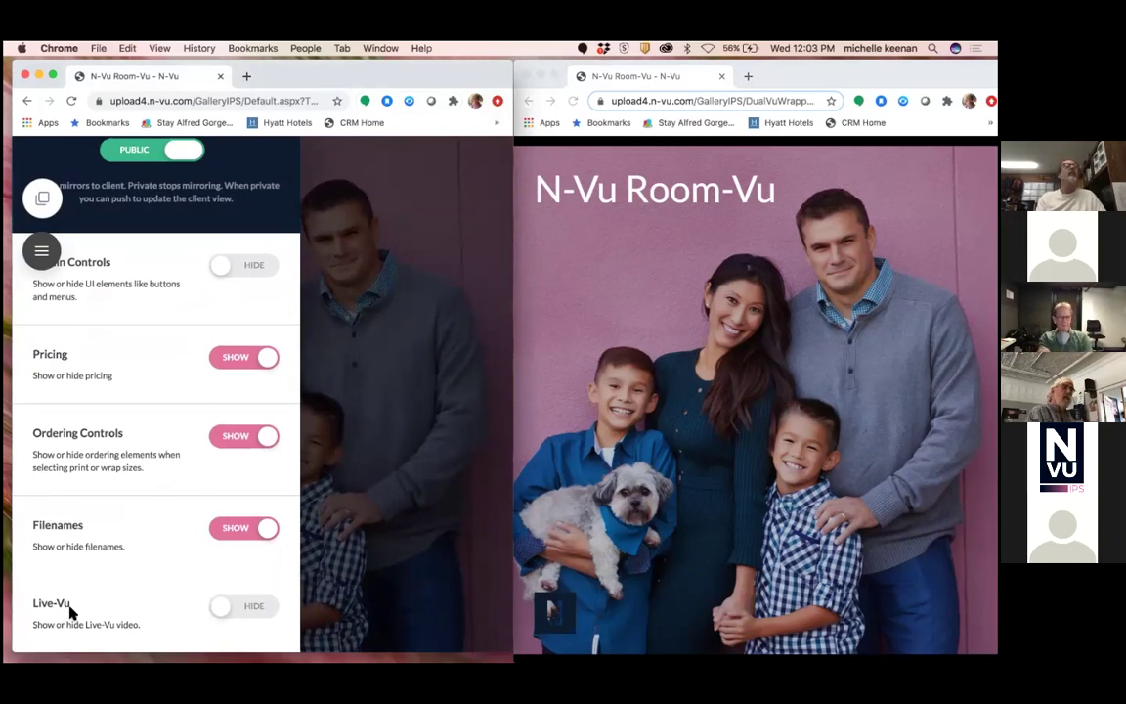
click(223, 609)
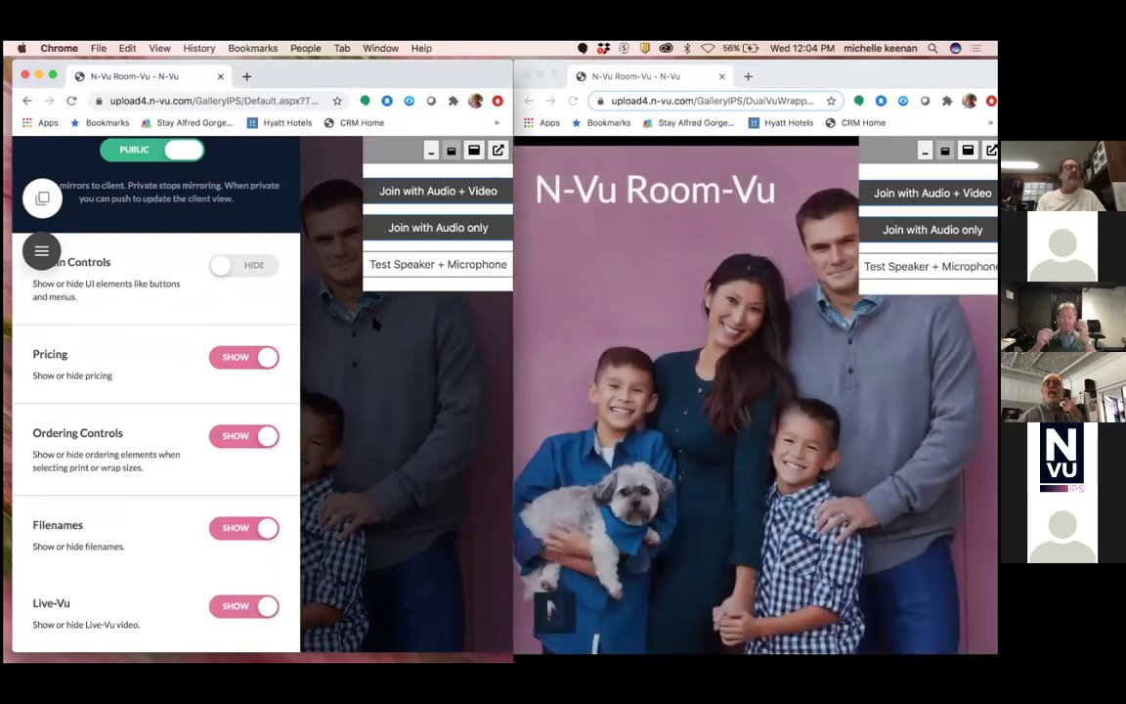
click(330, 316)
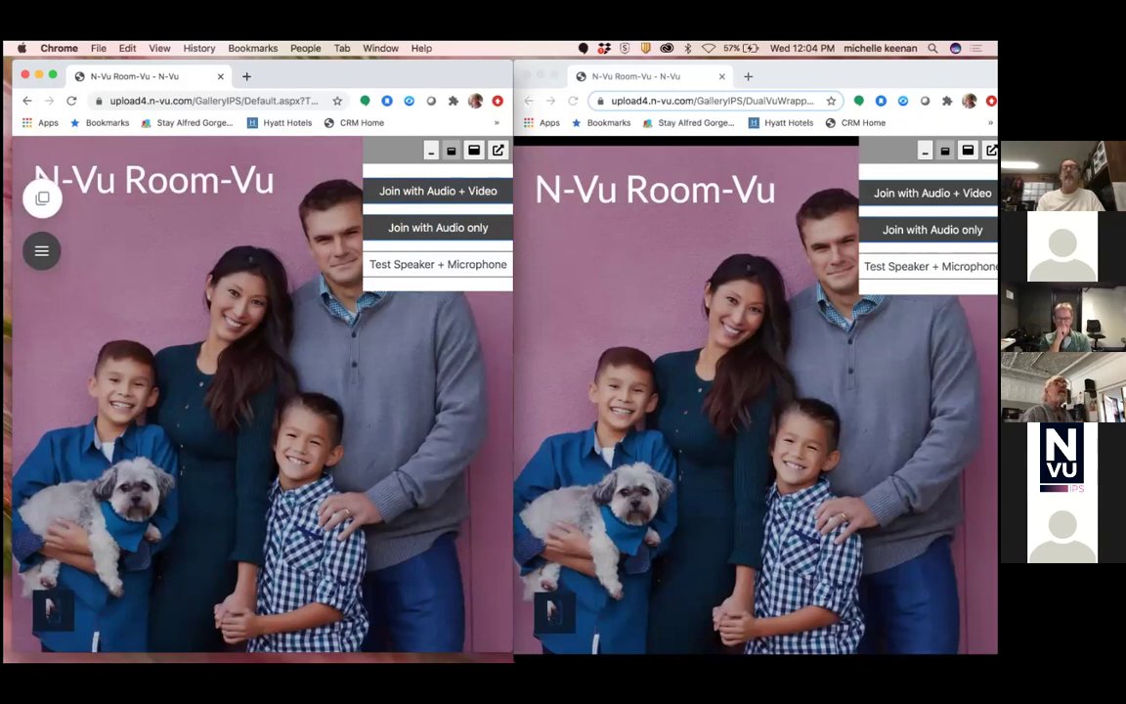
Join the Live-Vu call with audio and video in the admin view and try its camera toggle
click(422, 194)
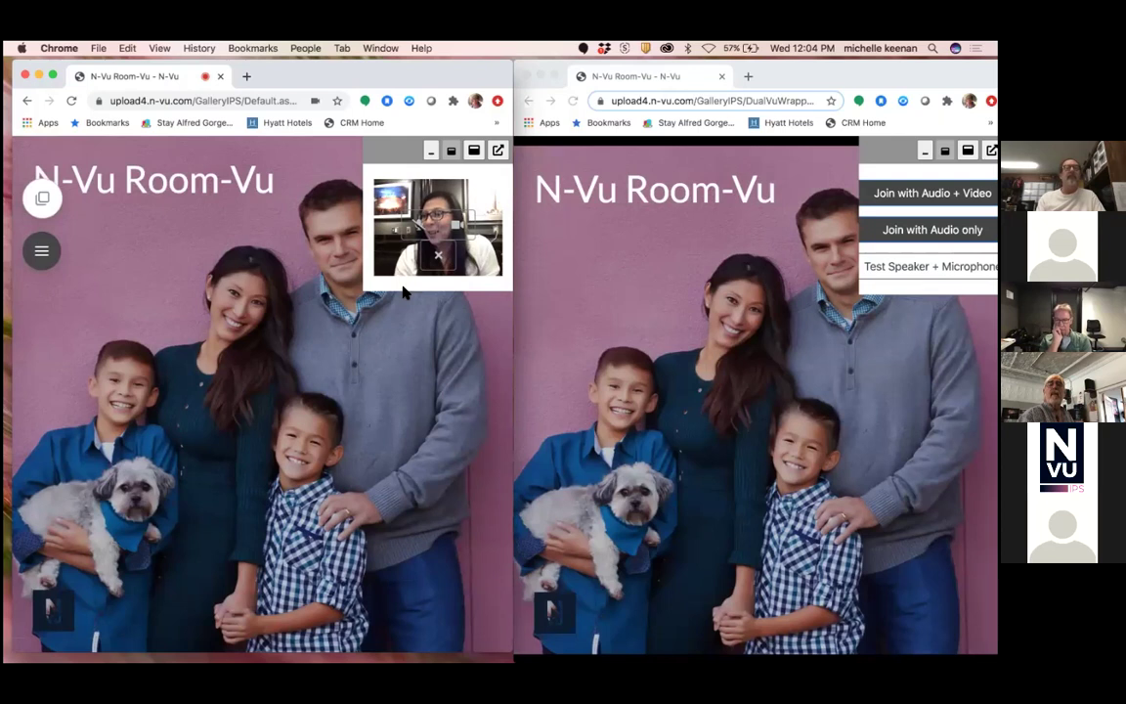
click(459, 226)
click(459, 226)
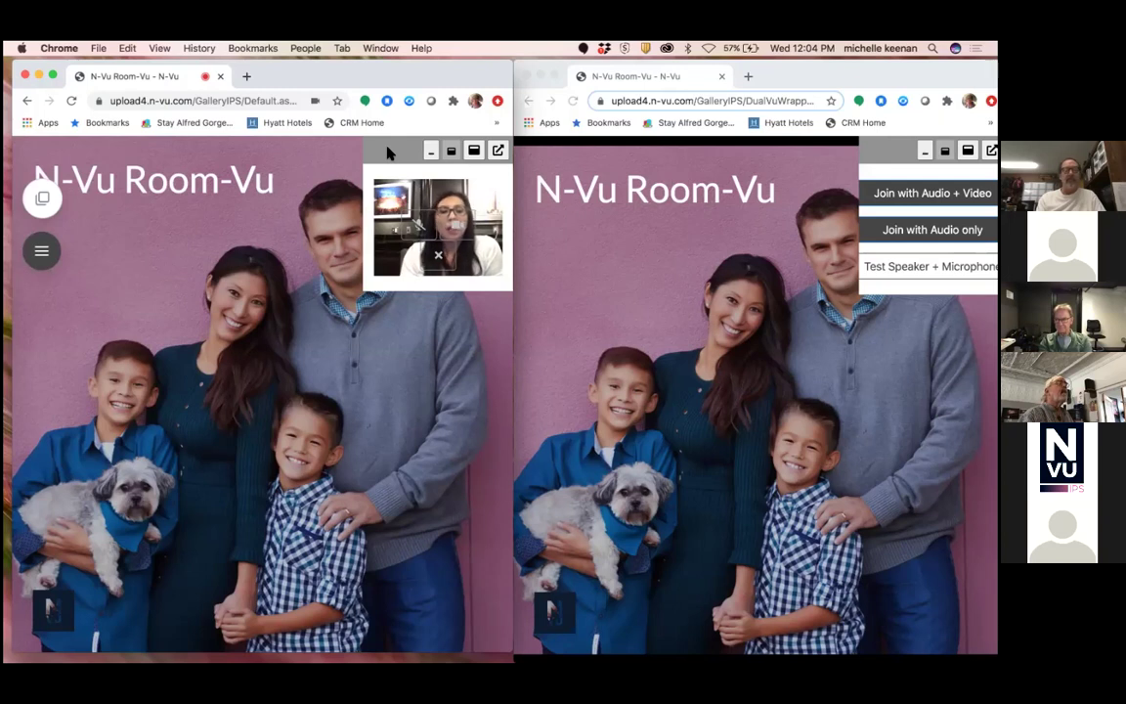
Minimize the admin view's video chat and reposition it slightly away from the page's corner
drag(388, 151, 386, 158)
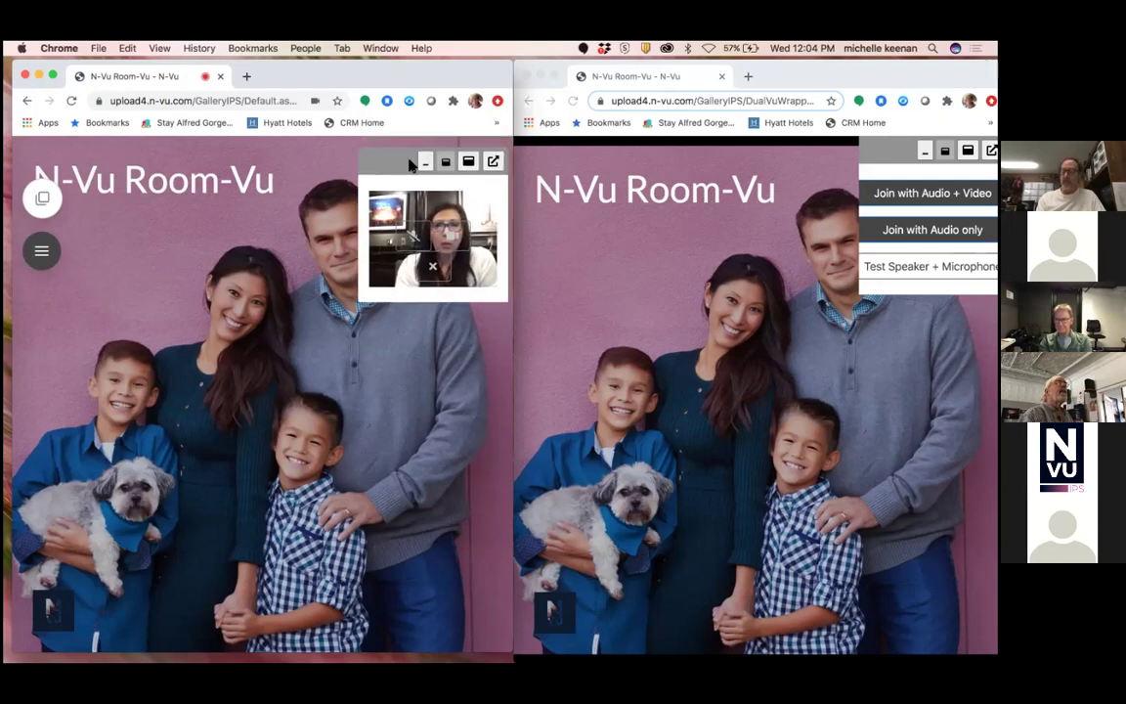
click(427, 162)
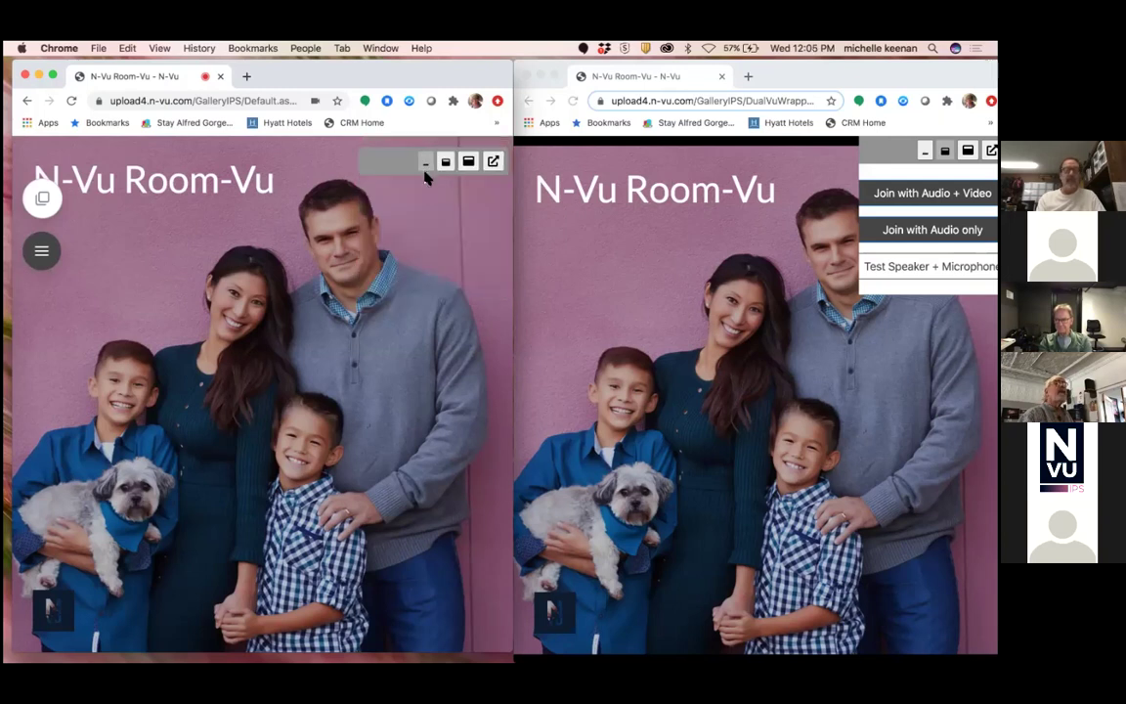
mouse_move(404, 161)
mouse_down()
mouse_move(352, 166)
mouse_move(381, 279)
mouse_move(387, 136)
mouse_move(406, 156)
mouse_move(387, 608)
mouse_move(369, 164)
mouse_move(403, 149)
mouse_up()
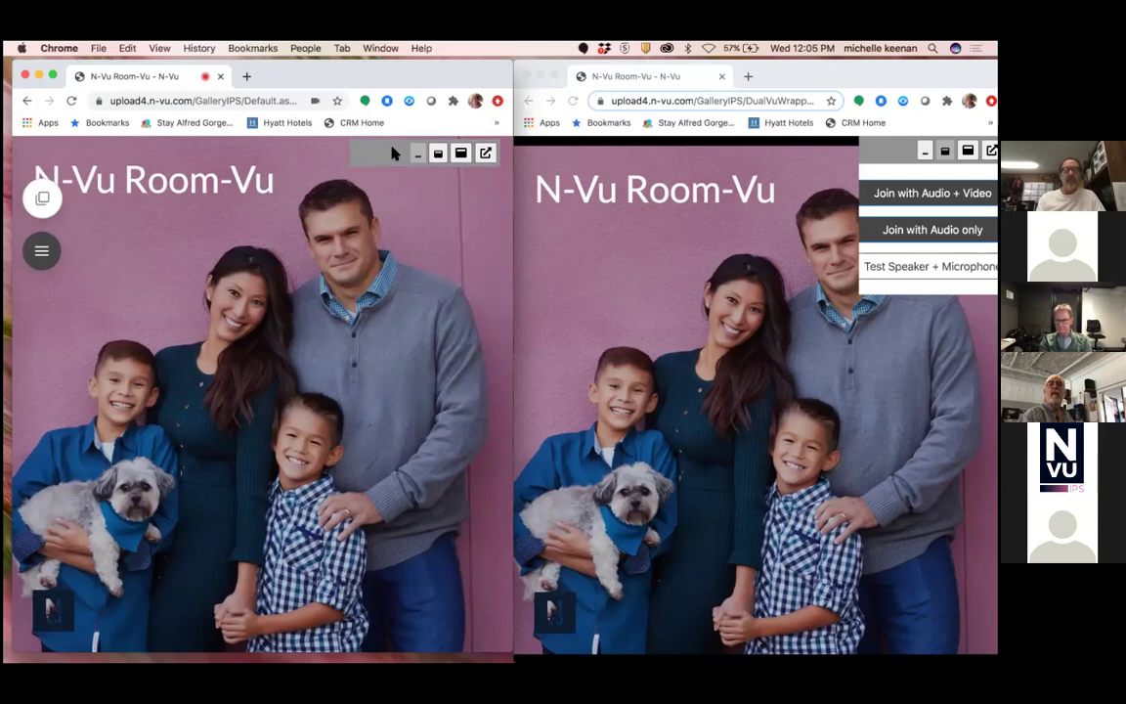
Try the admin video chat's maximized and separate-window displays, and return it to normal size within the page
click(455, 150)
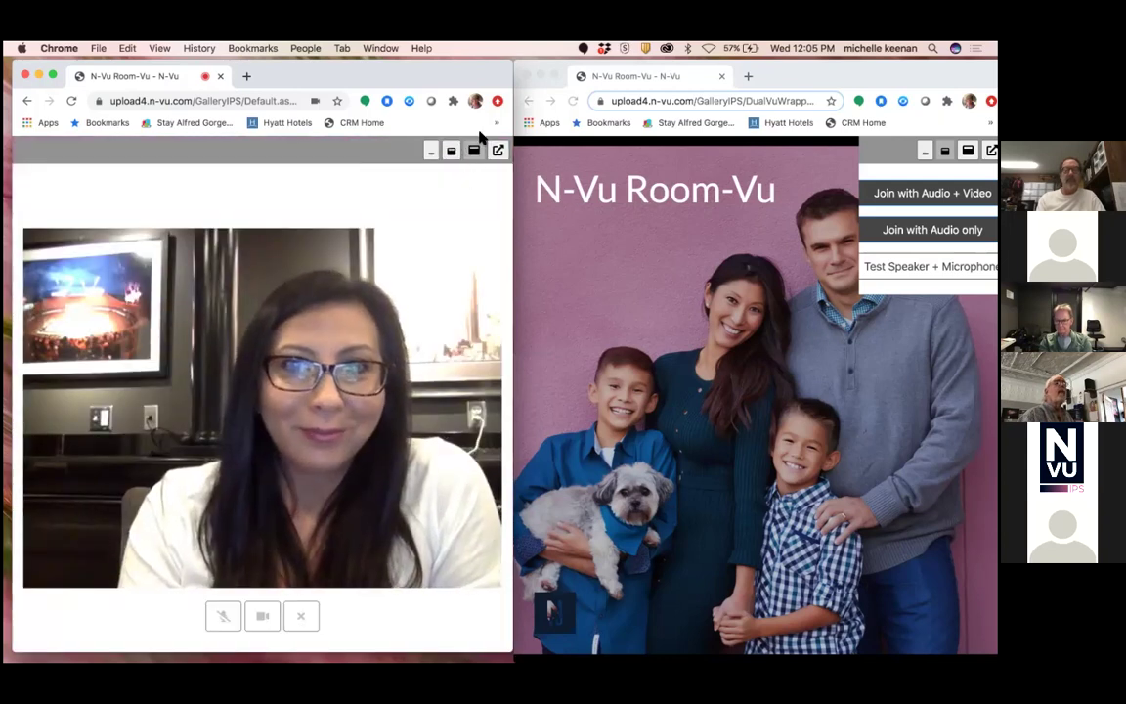
click(497, 151)
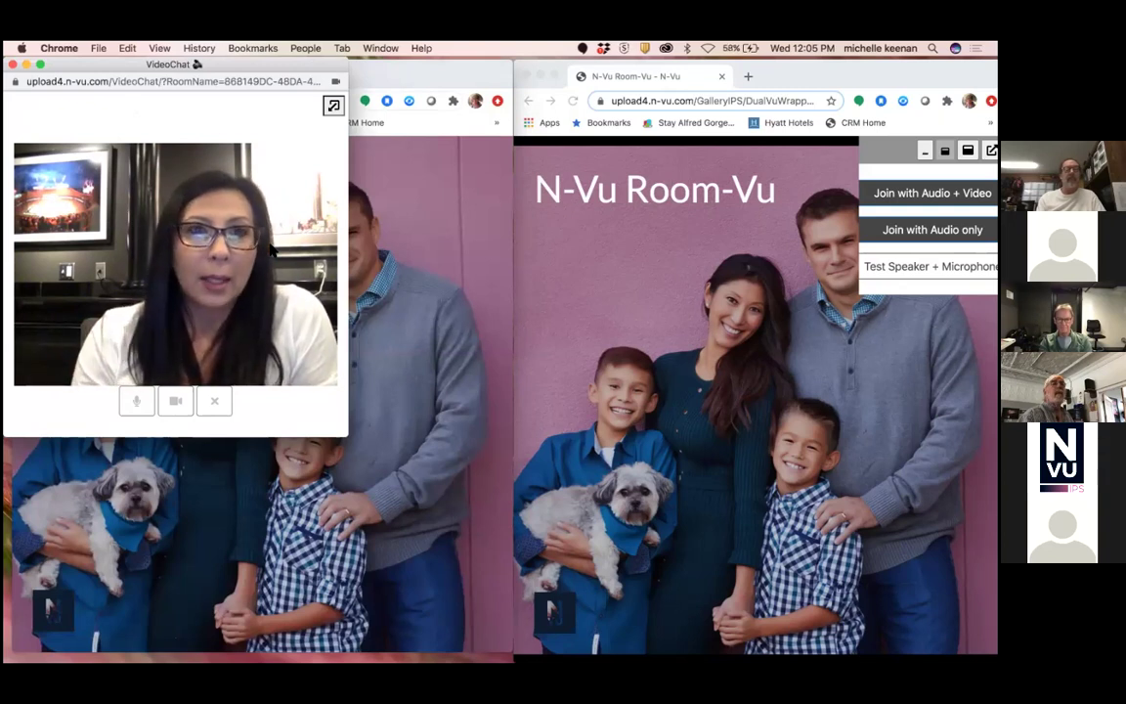
click(334, 106)
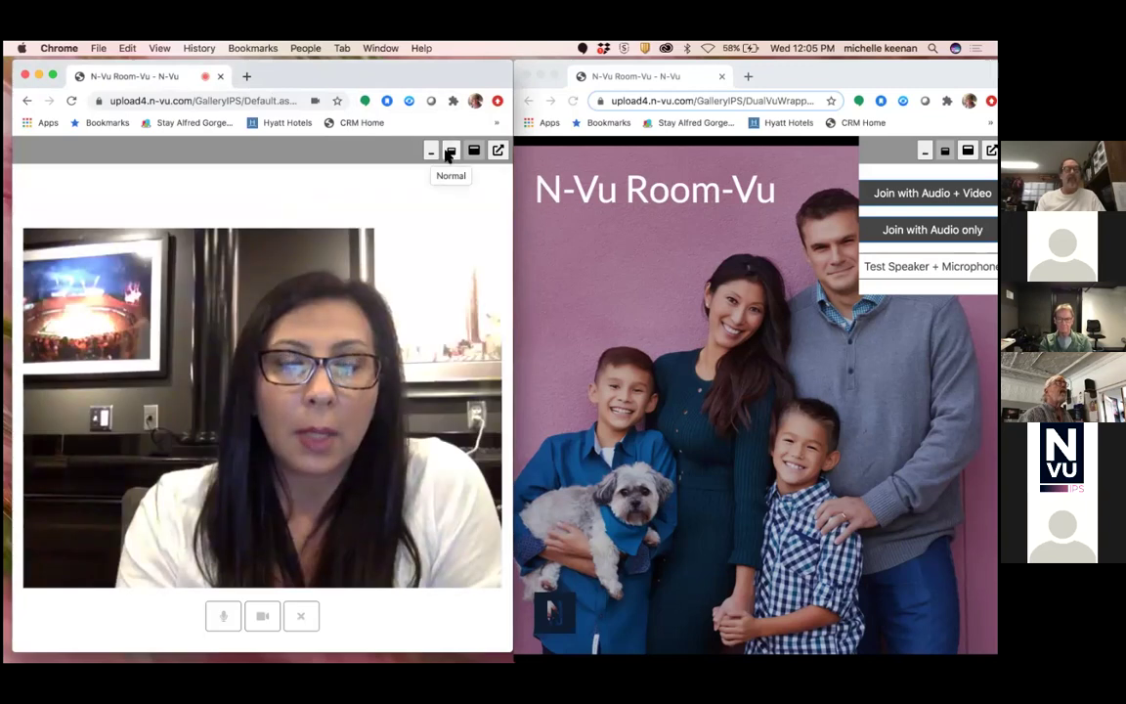
click(447, 155)
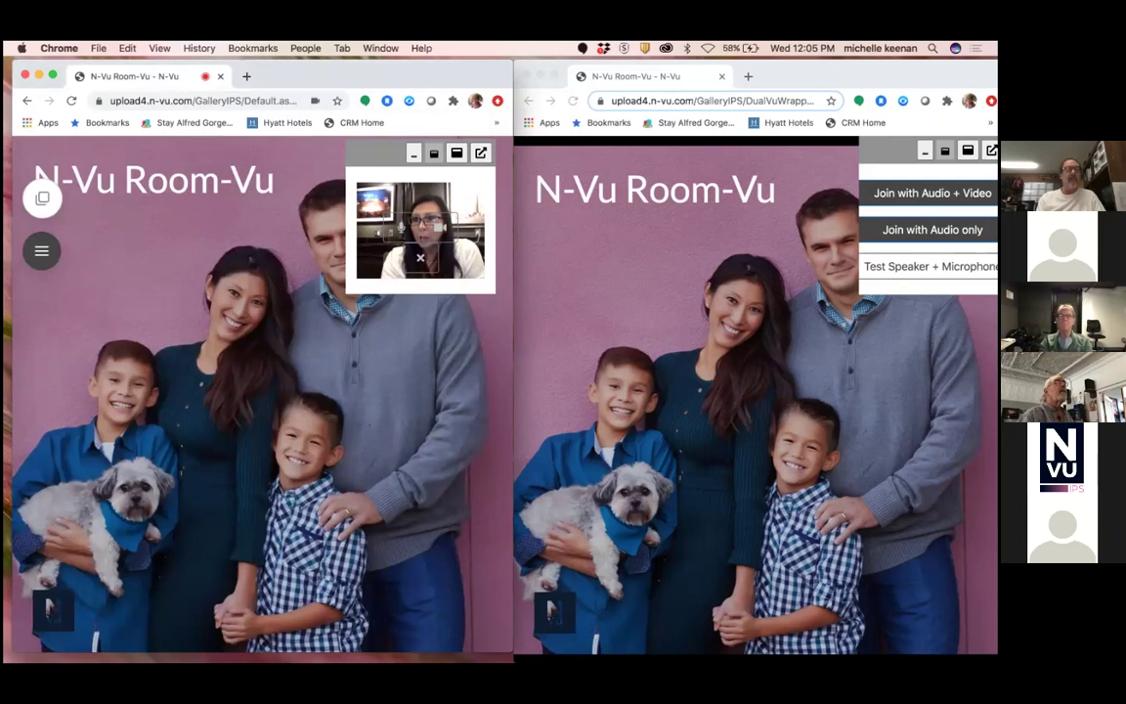
Join the Live-Vu call with audio and video from the client view and mute the microphones in both views
click(956, 350)
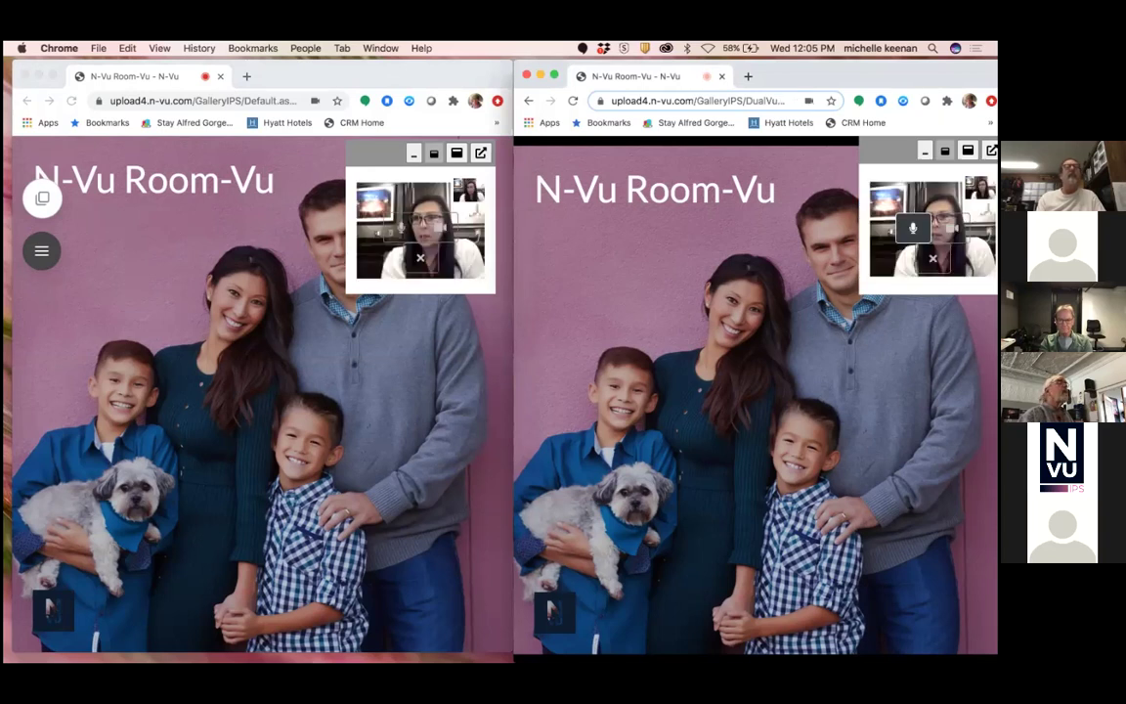
click(913, 228)
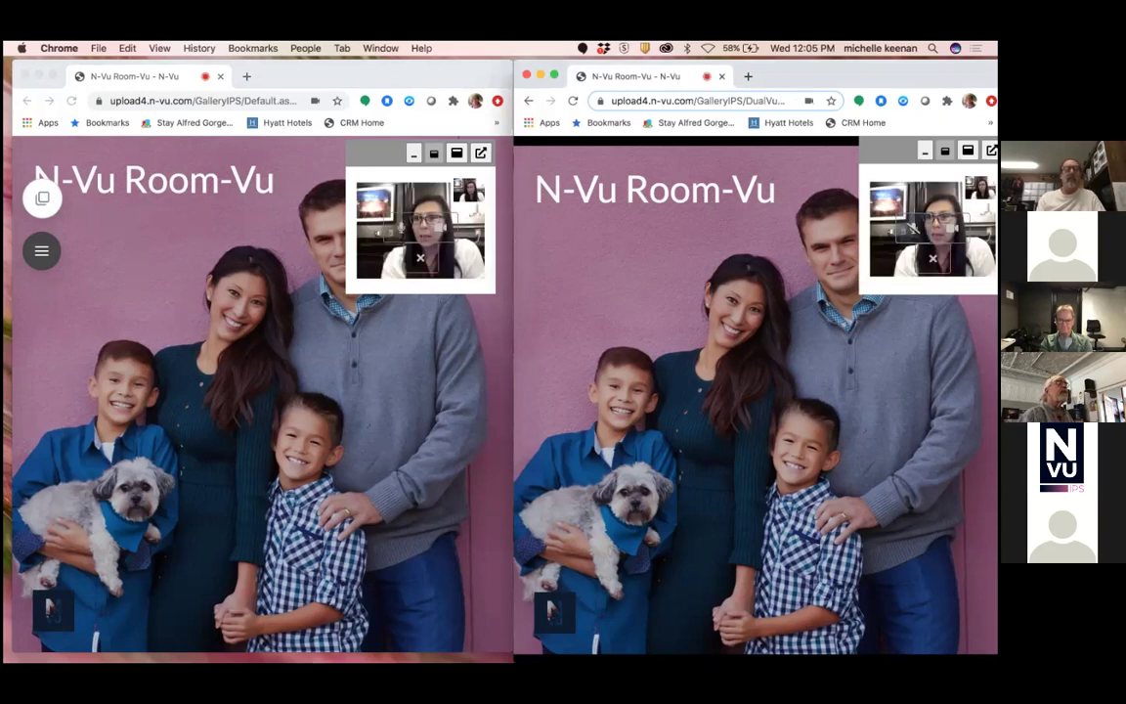
click(403, 231)
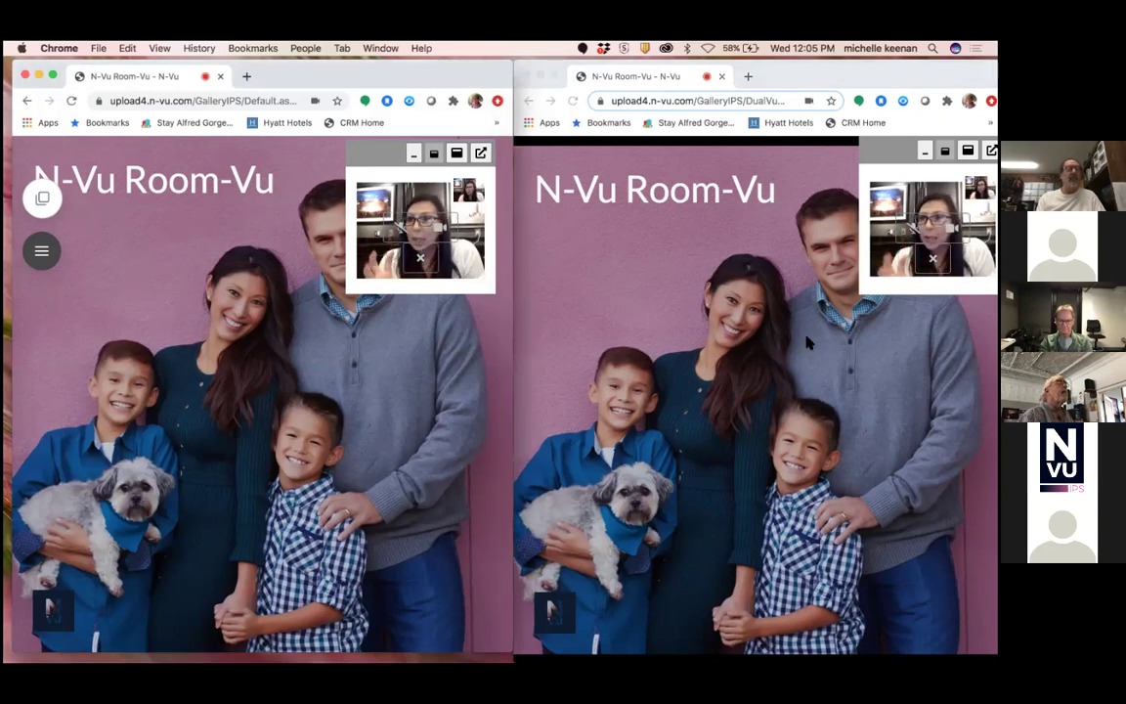
click(837, 168)
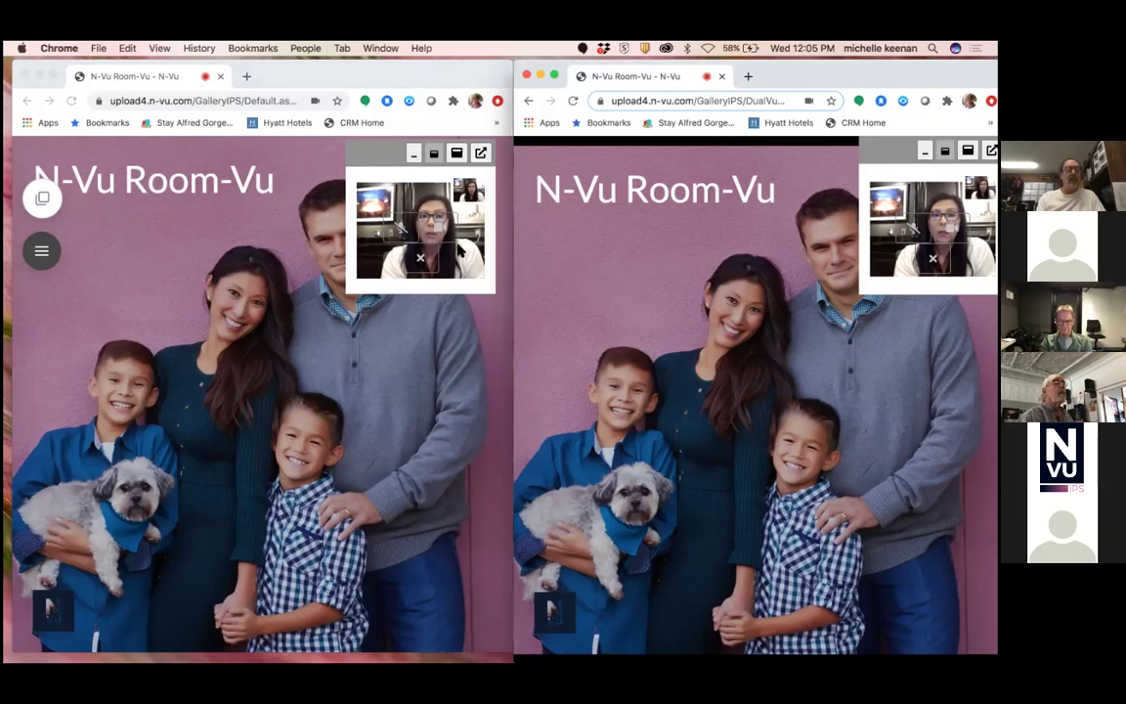
click(379, 156)
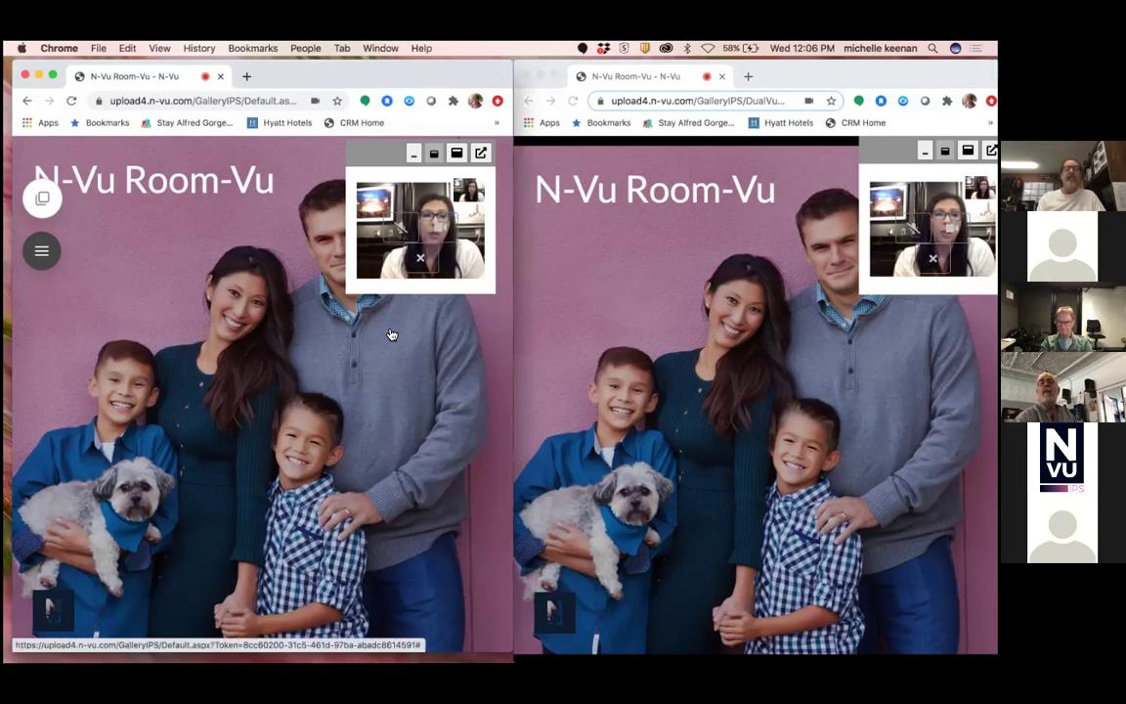
Hide the Live-Vu video through the Dual-Vu settings and close the settings
click(42, 254)
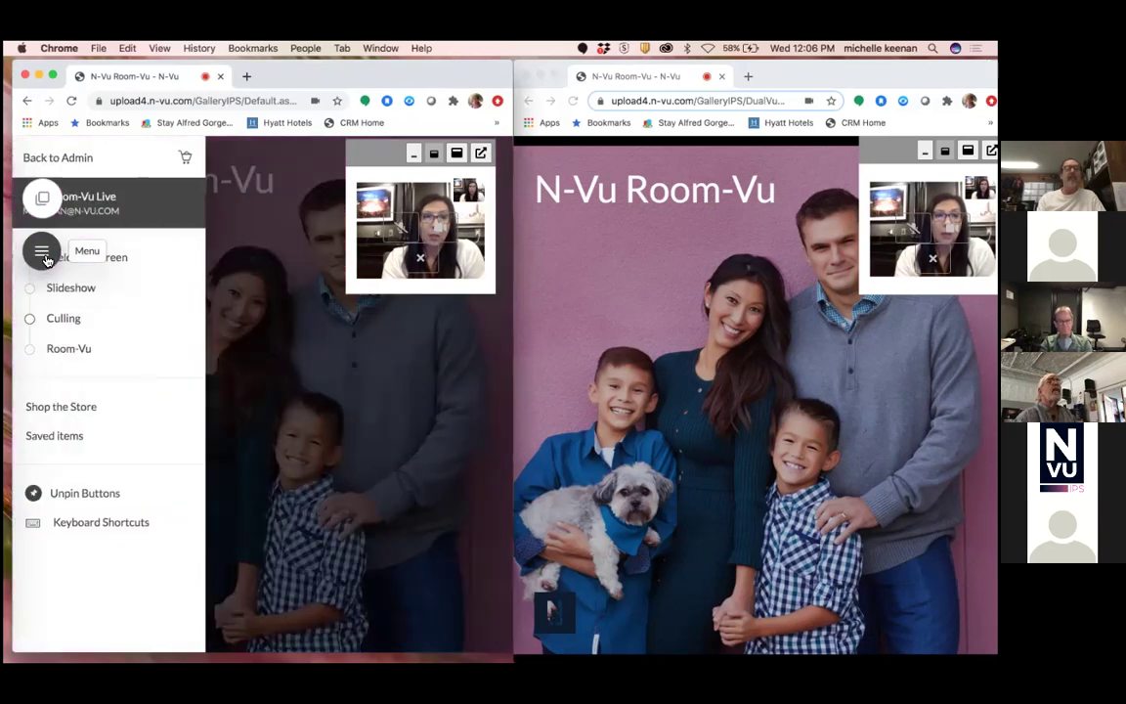
click(42, 202)
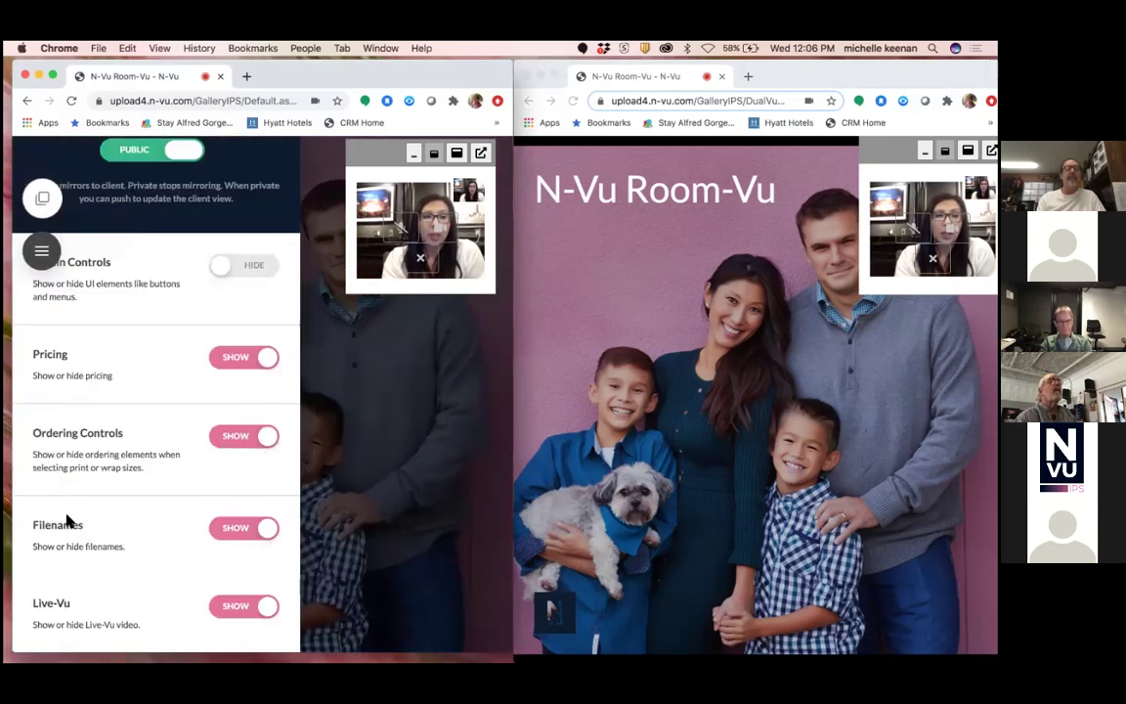
click(266, 608)
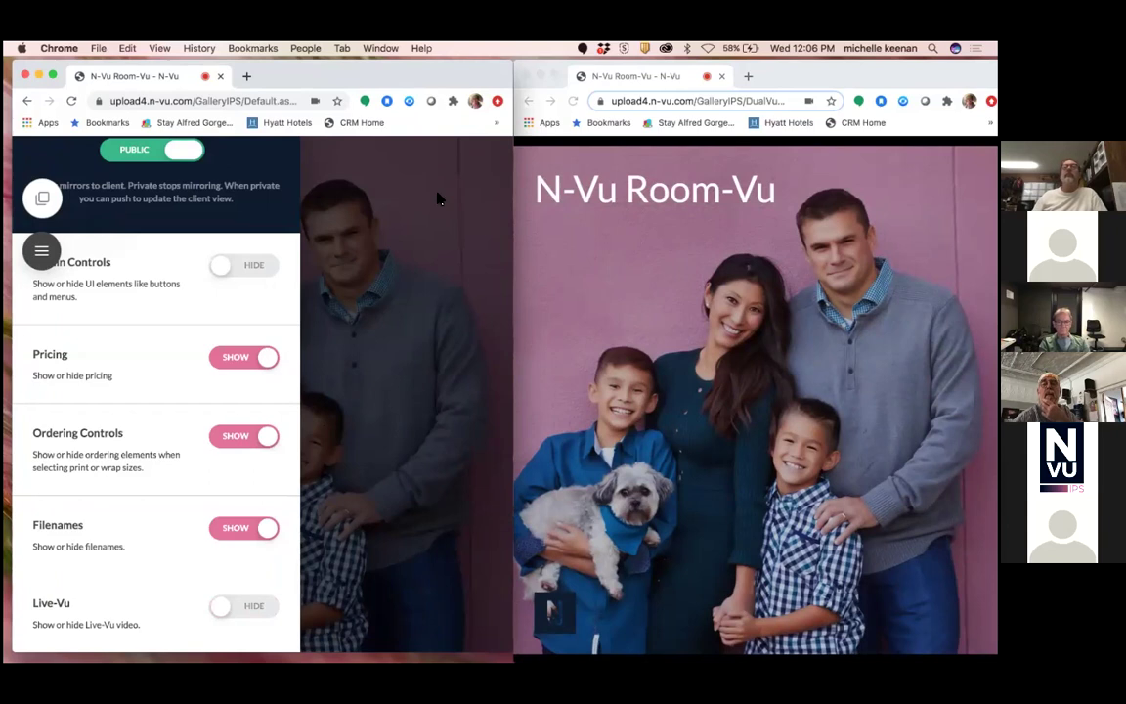
click(42, 250)
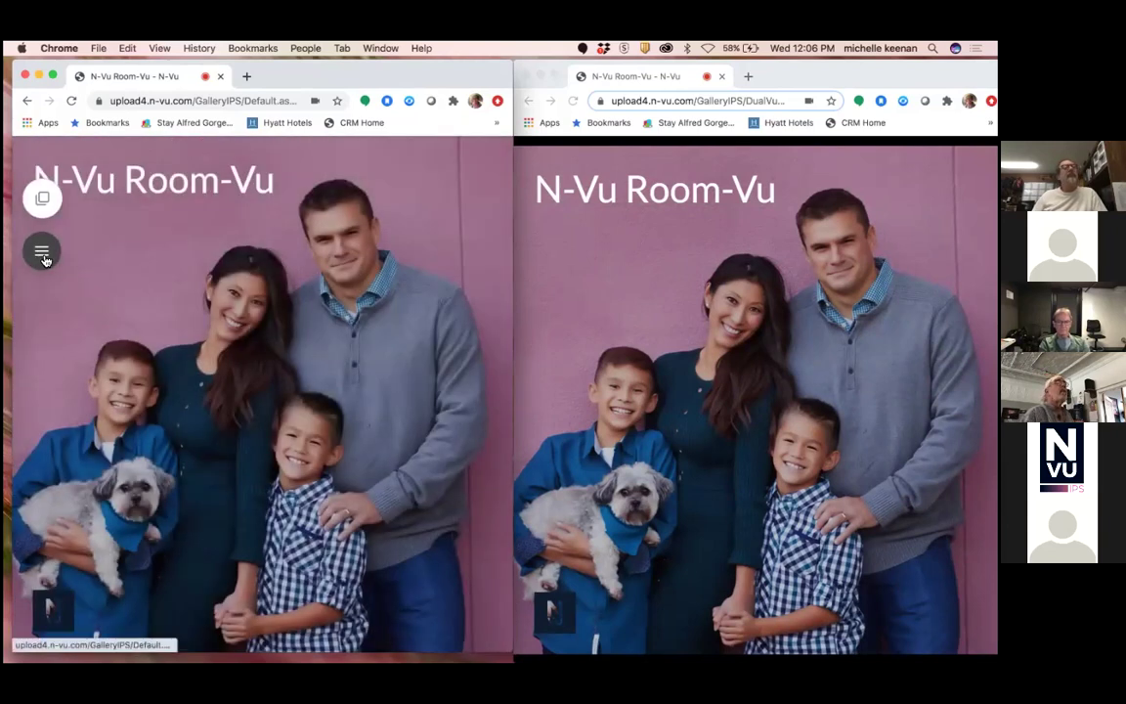
Set Live-Vu back to Show in the Dual-Vu settings and return to the welcome screen
click(41, 251)
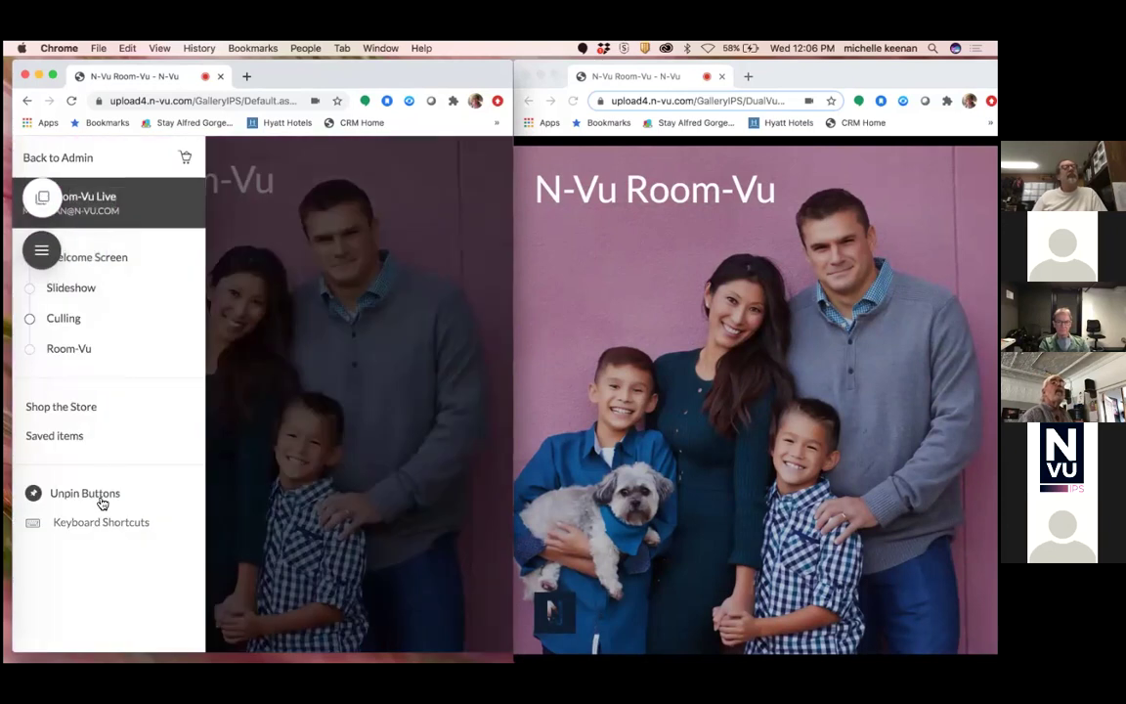
click(39, 200)
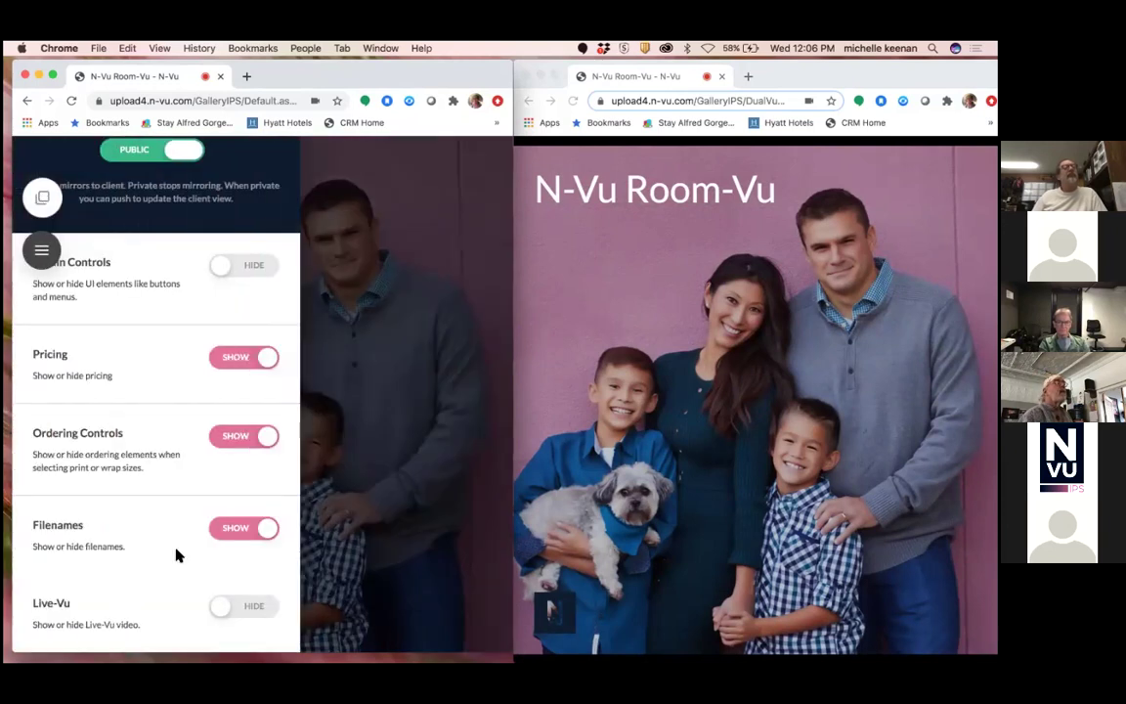
click(218, 606)
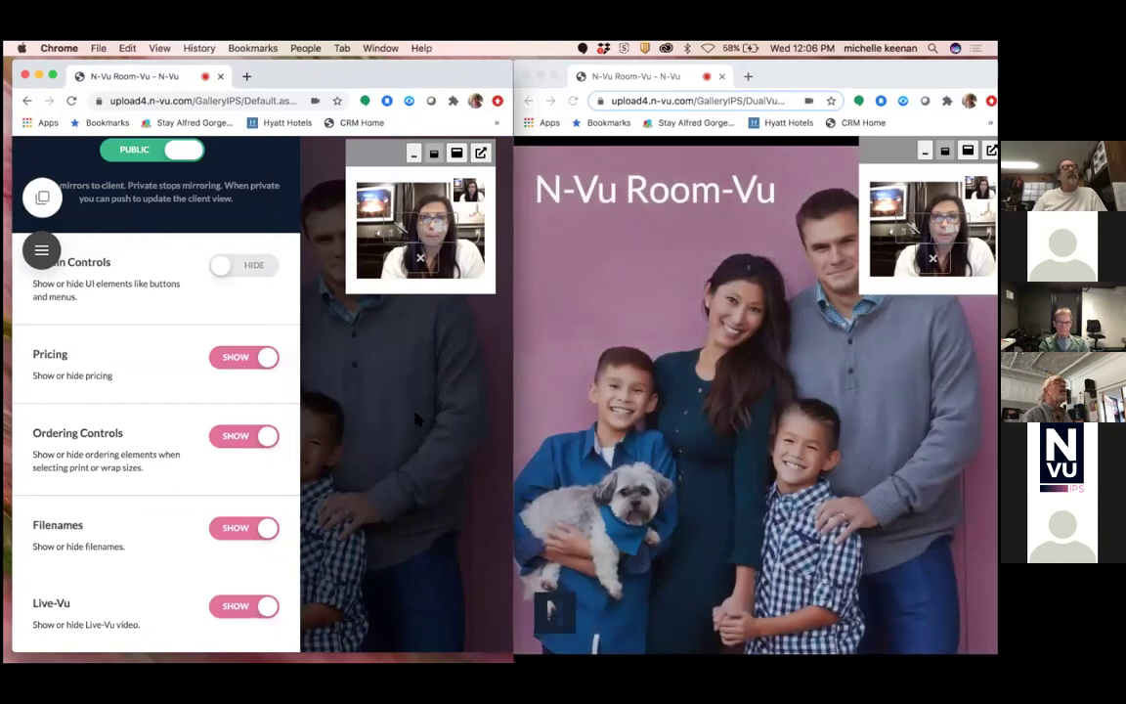
click(419, 420)
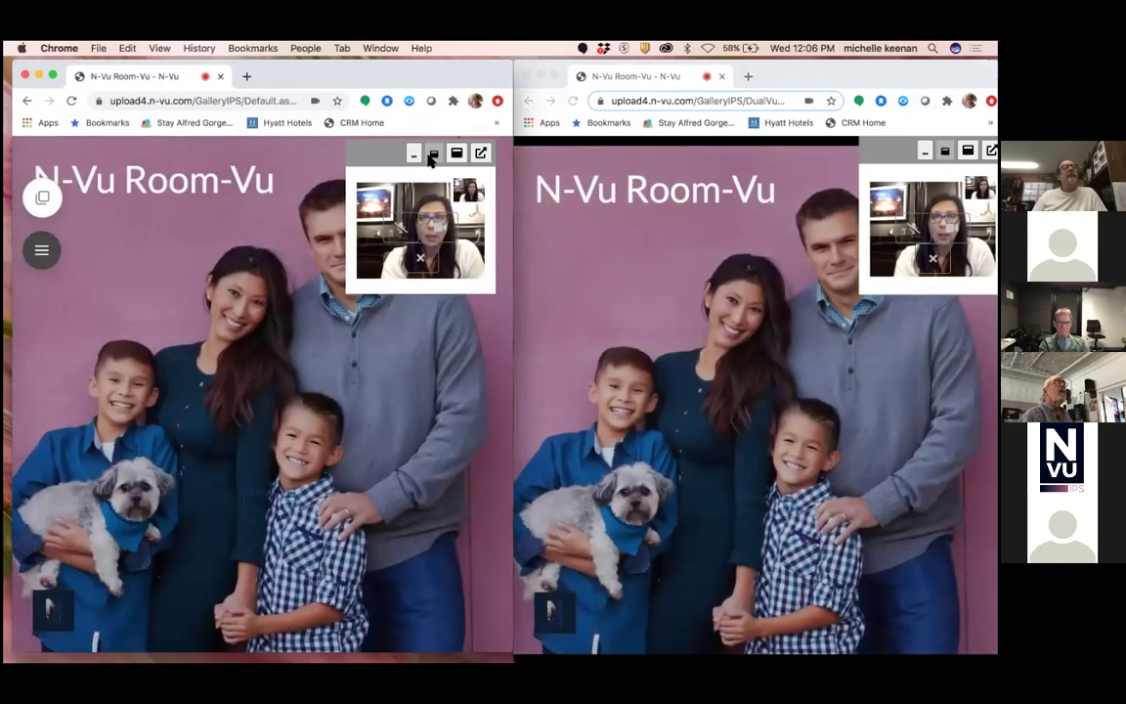
Maximize the admin video chat, restore its normal size, and move the floating Dual-Vu and menu buttons down the page
click(431, 155)
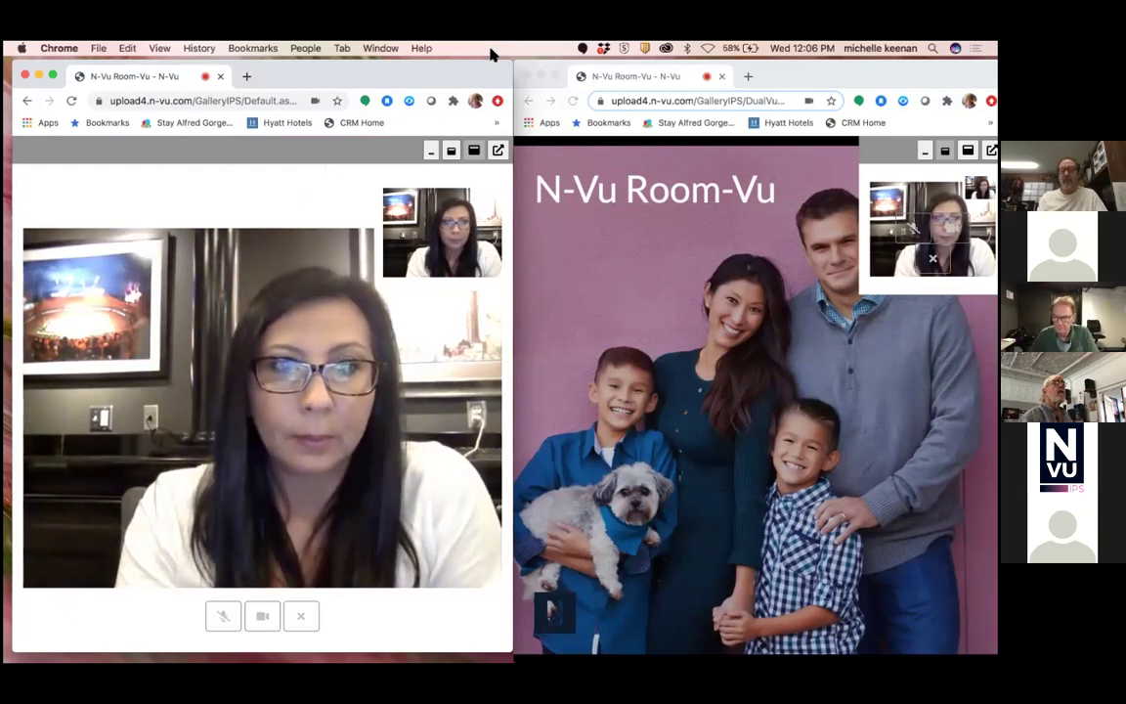
click(451, 154)
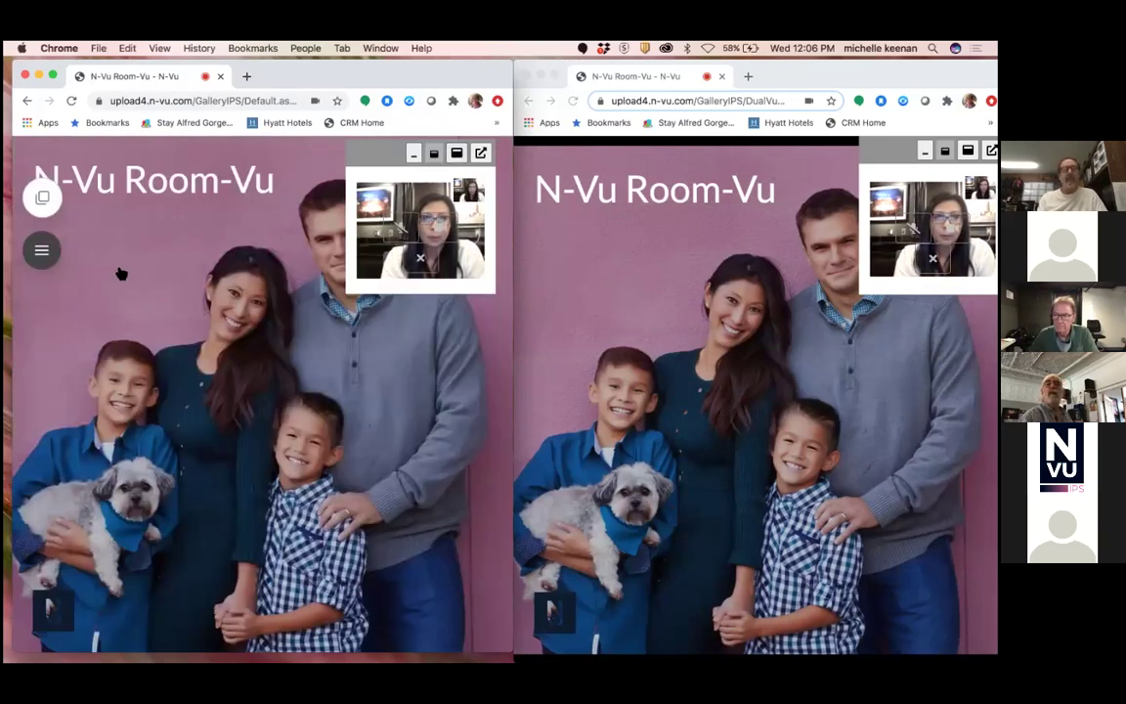
drag(41, 255, 43, 411)
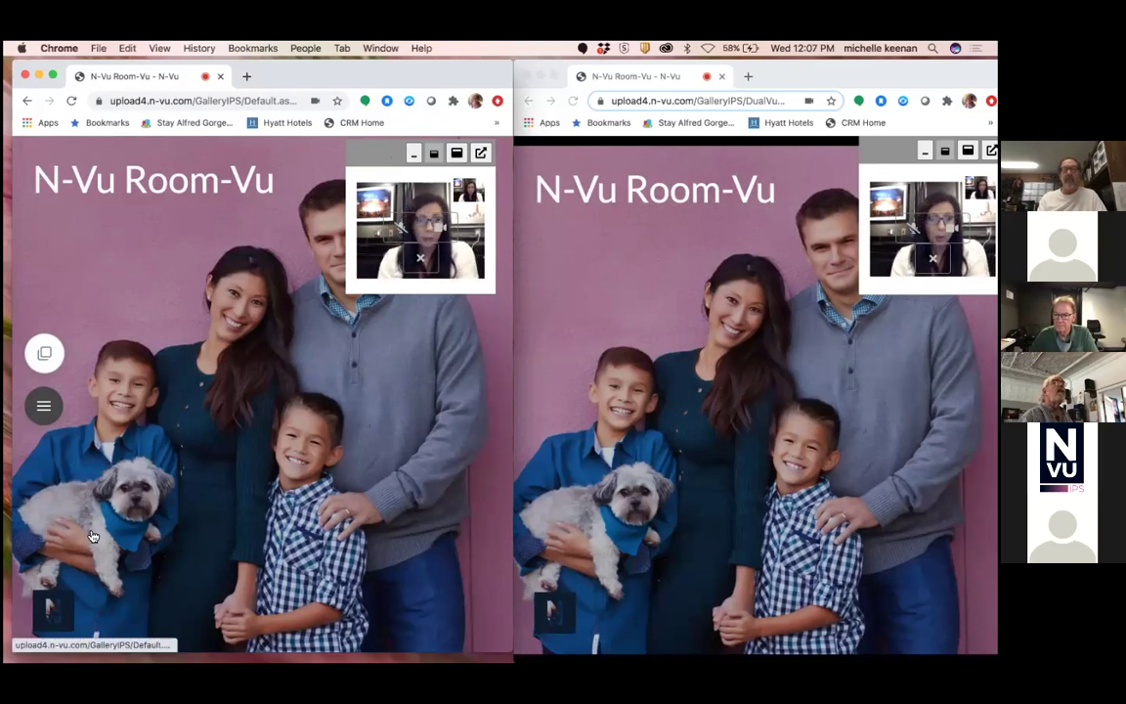
Continue from the welcome screen through the slideshow to the image gallery, and minimize the video chat in both views
click(299, 590)
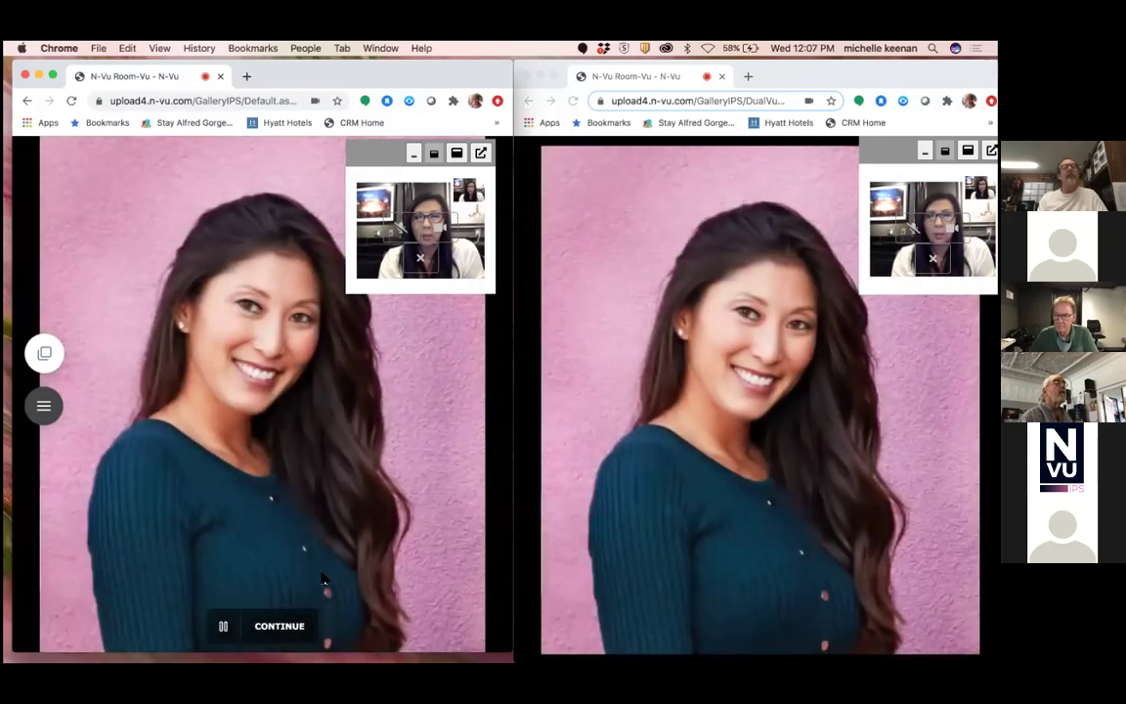
click(296, 627)
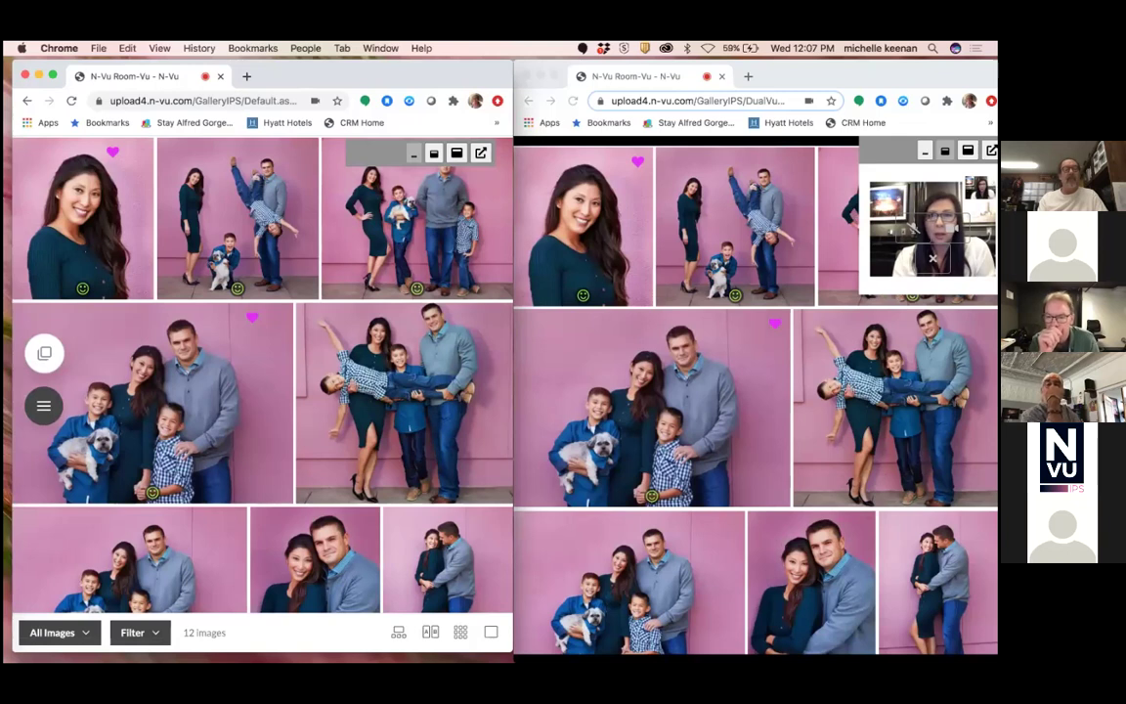
key(super+grave)
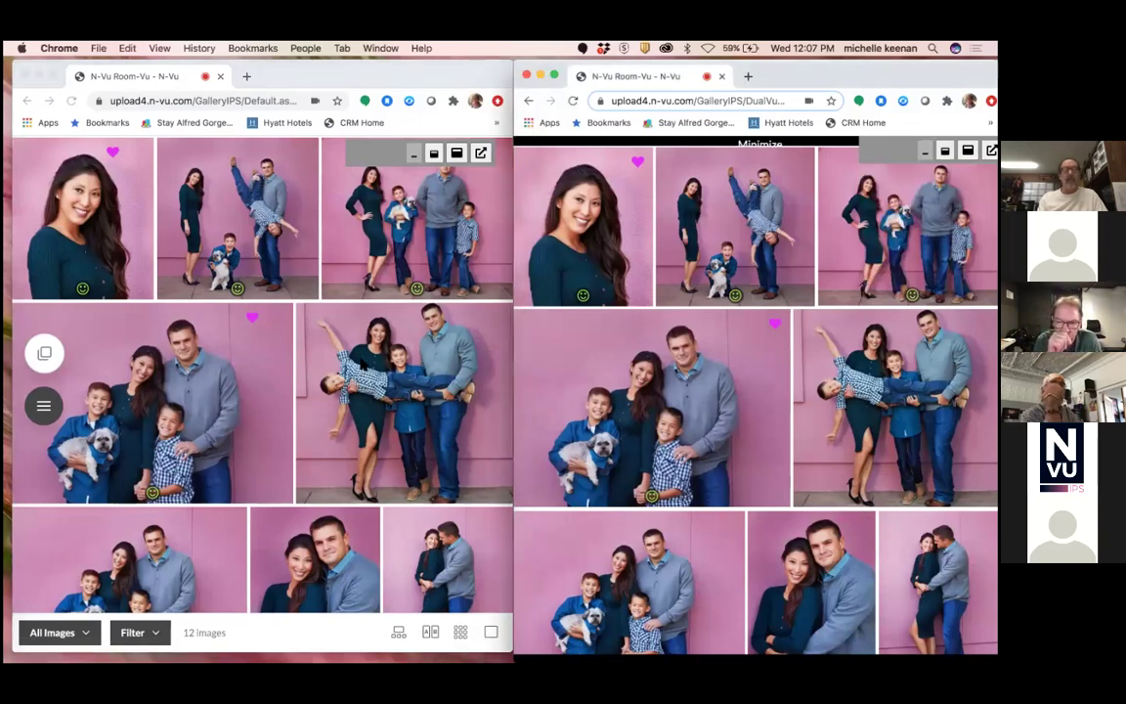
Switch to the admin gallery window and move its floating Dual-Vu and menu buttons farther down the page
key(super+grave)
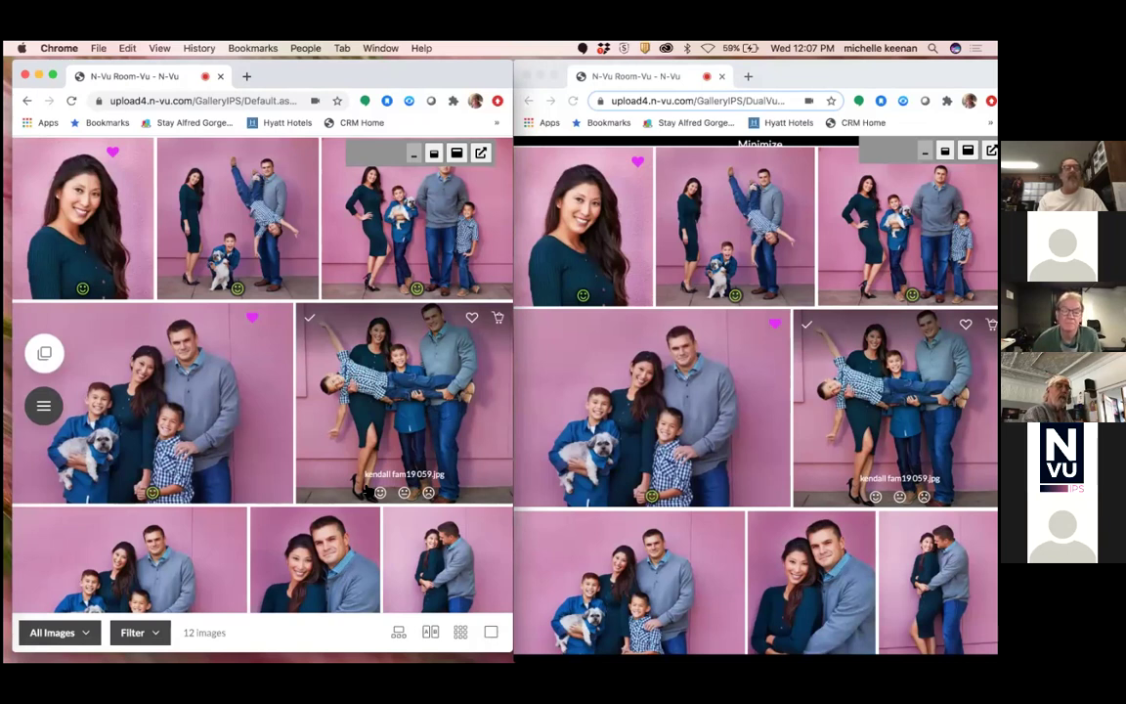
drag(44, 405, 44, 457)
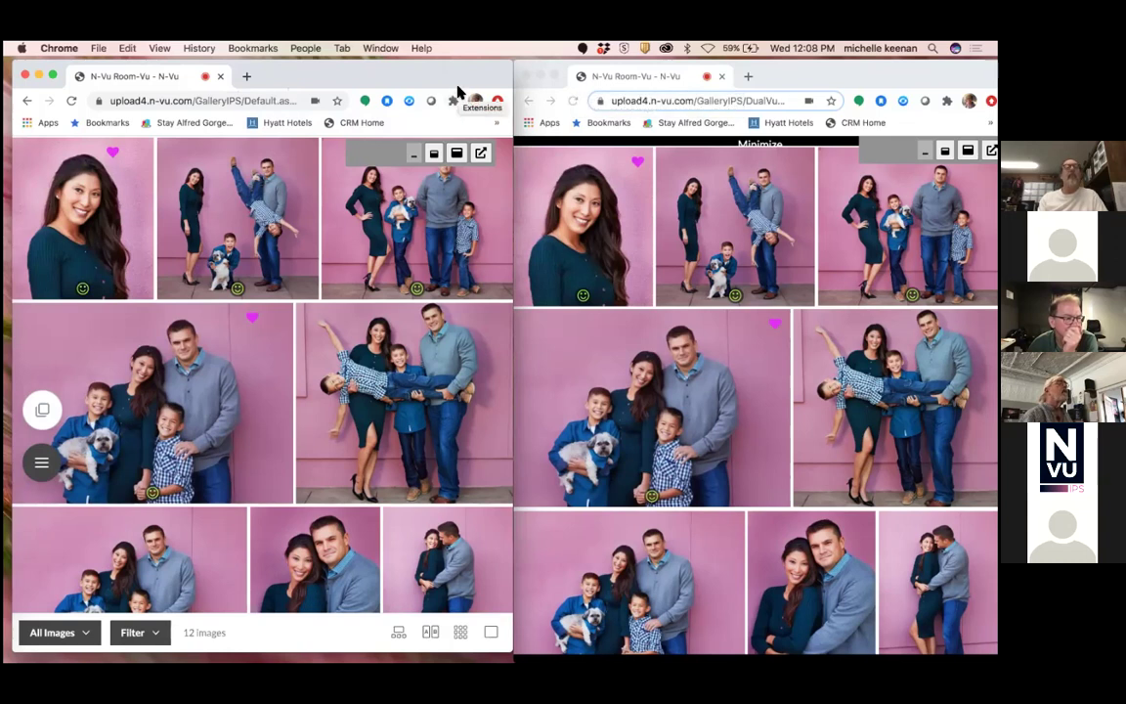
Shift the client window over the admin window, restore its minimized video chat, and leave the Live-Vu call from the client view
click(788, 71)
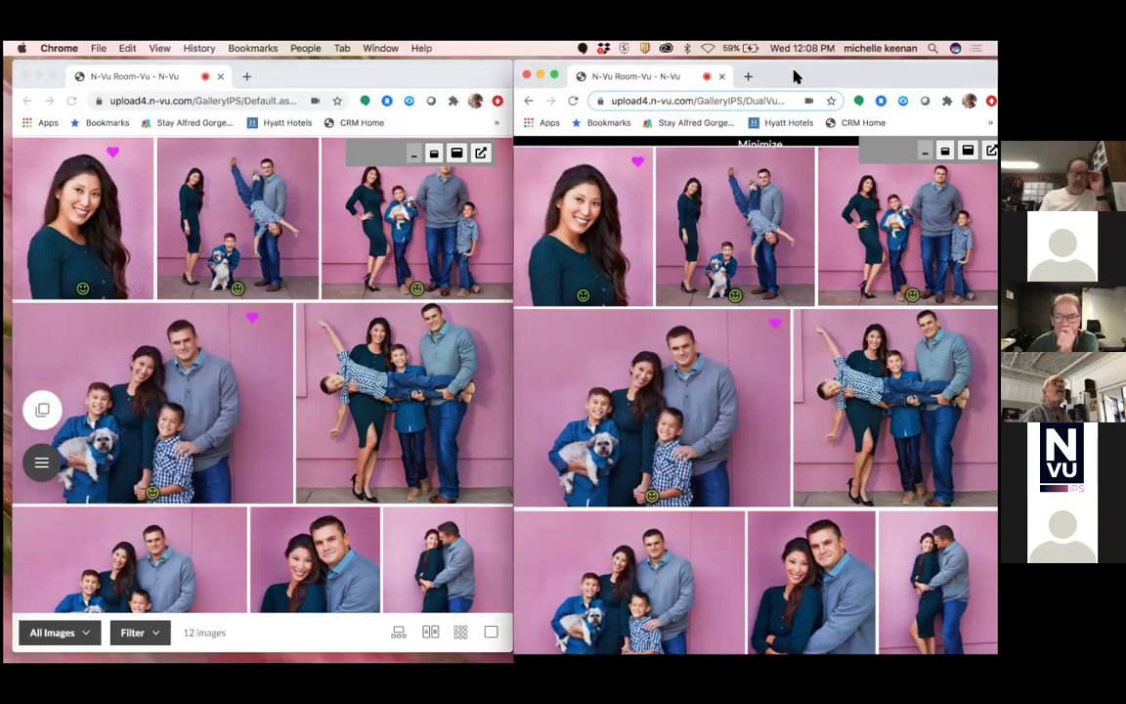
drag(781, 75, 632, 75)
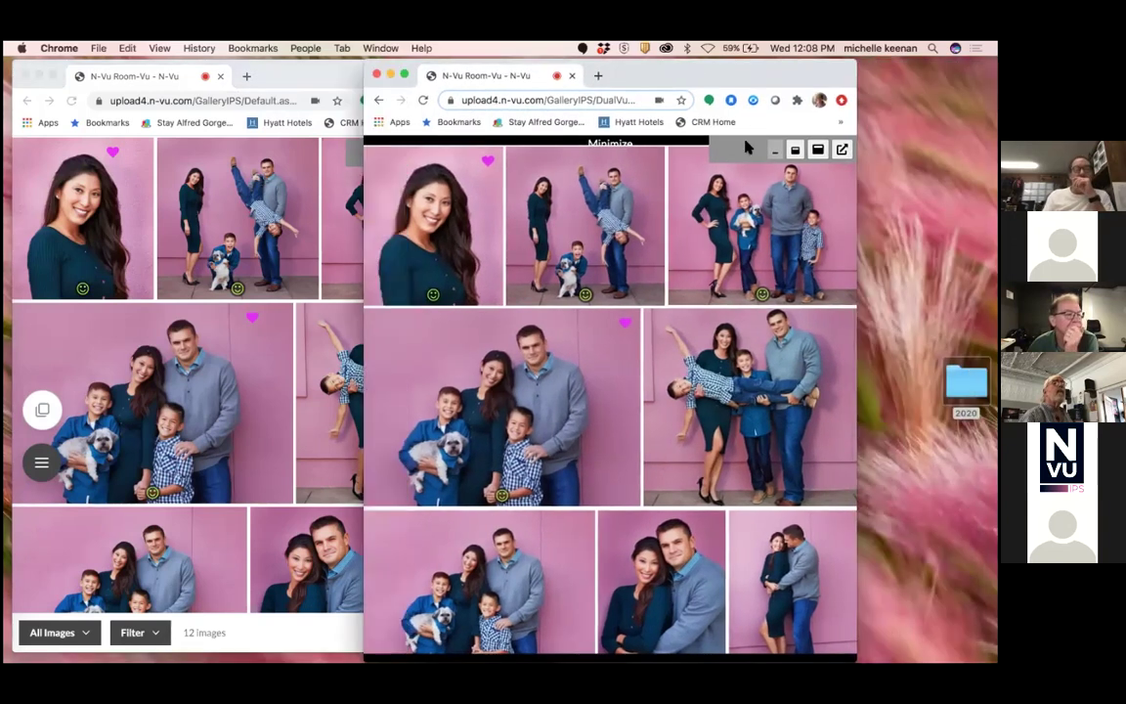
click(796, 149)
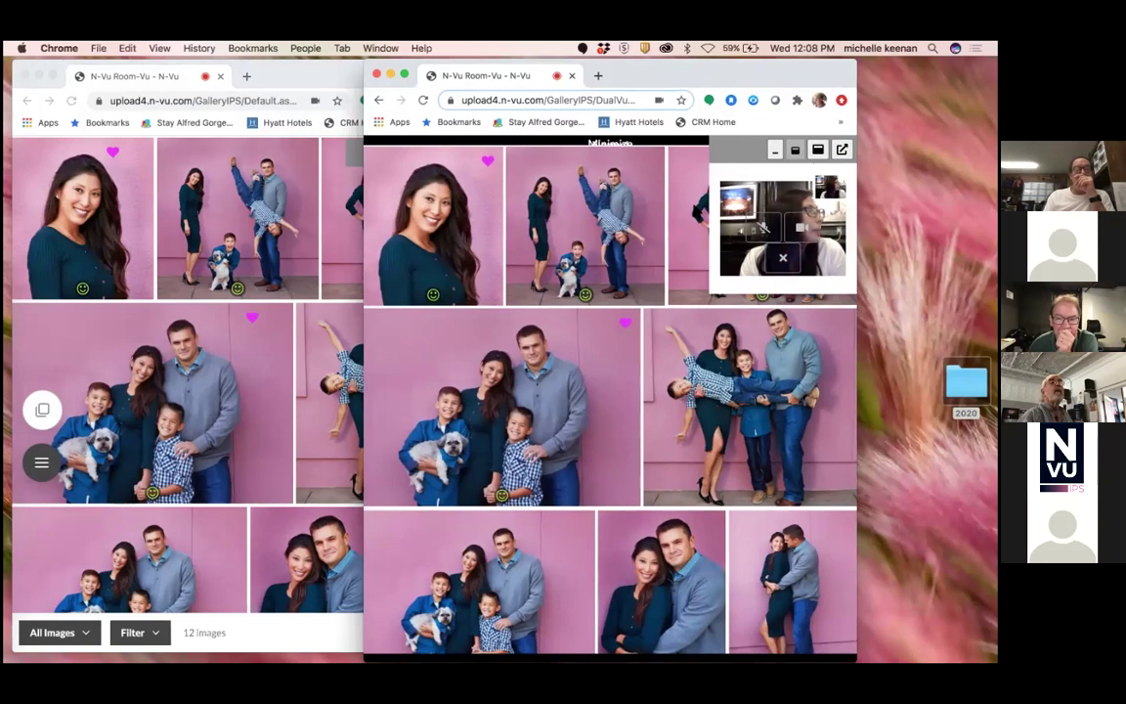
click(783, 256)
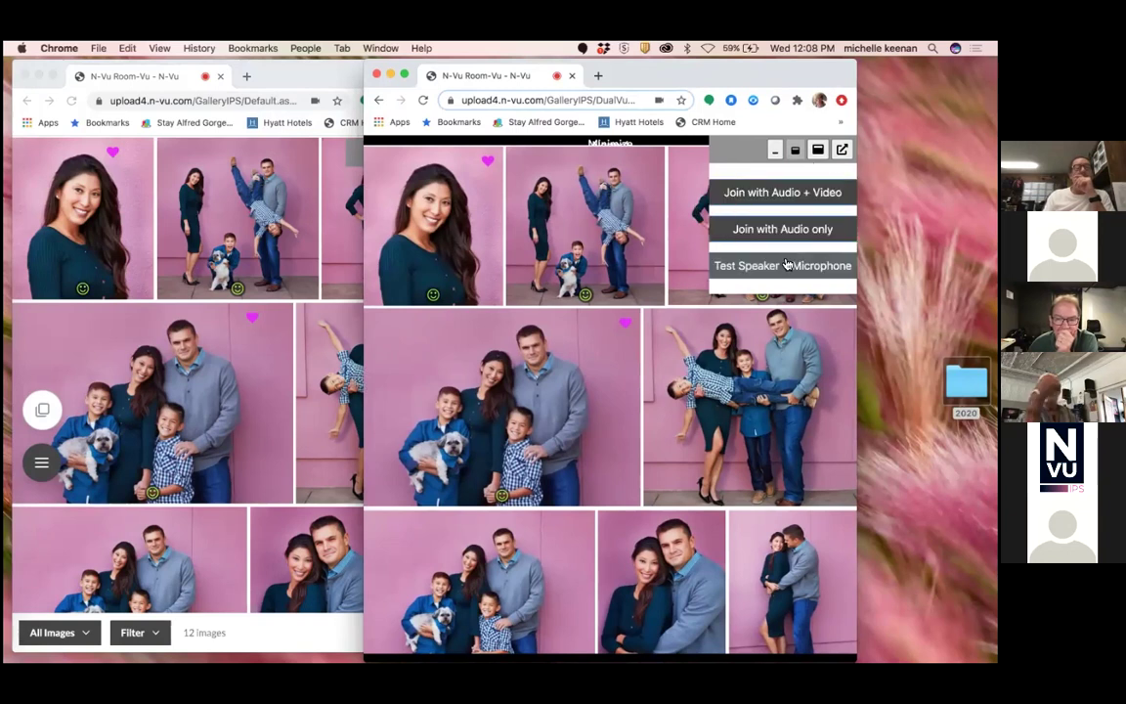
Rejoin the Live-Vu call from the client view with Audio + Video and turn off the client's camera
drag(765, 75, 836, 79)
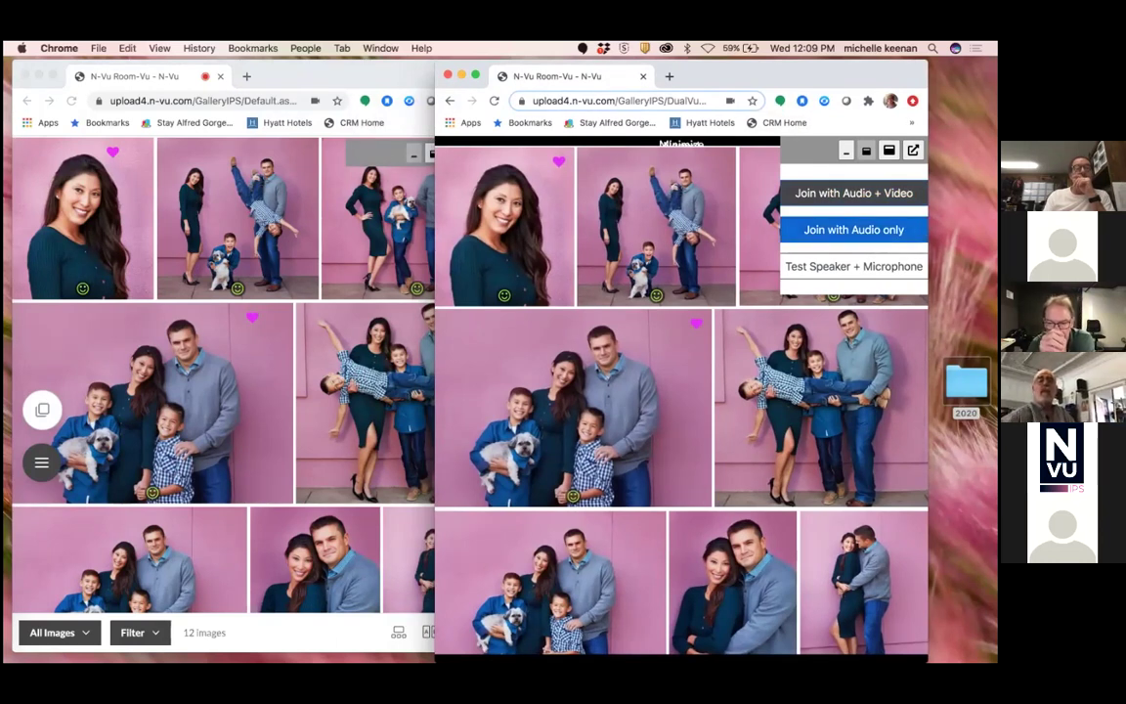
click(854, 195)
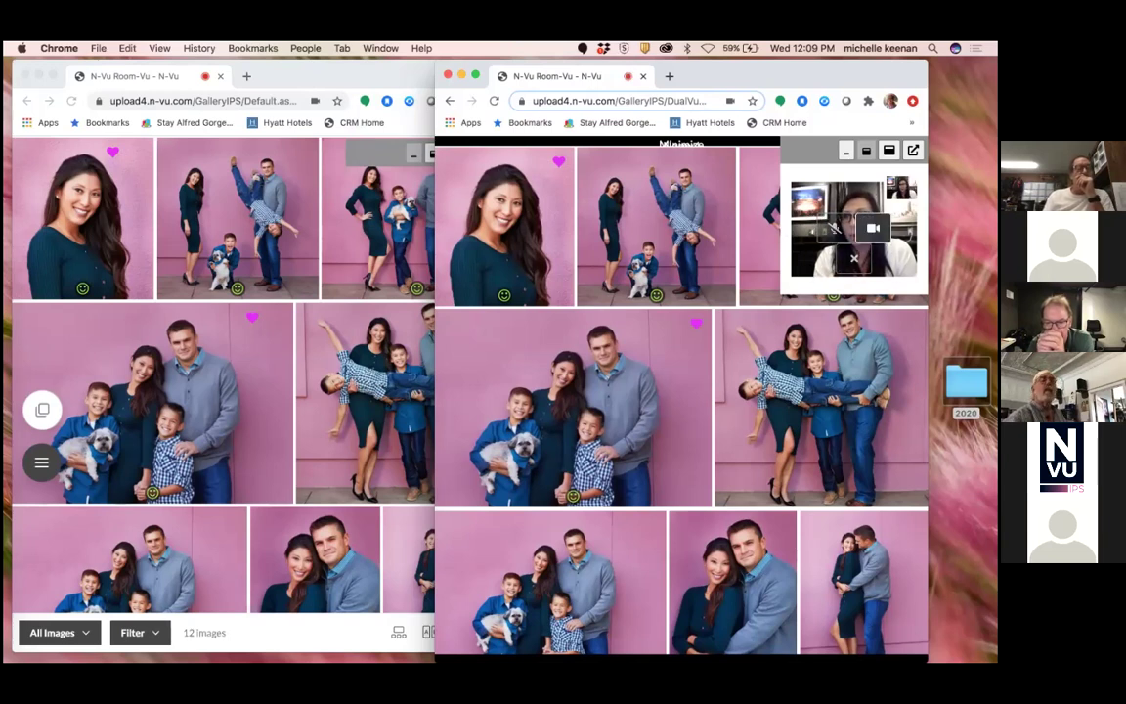
click(873, 228)
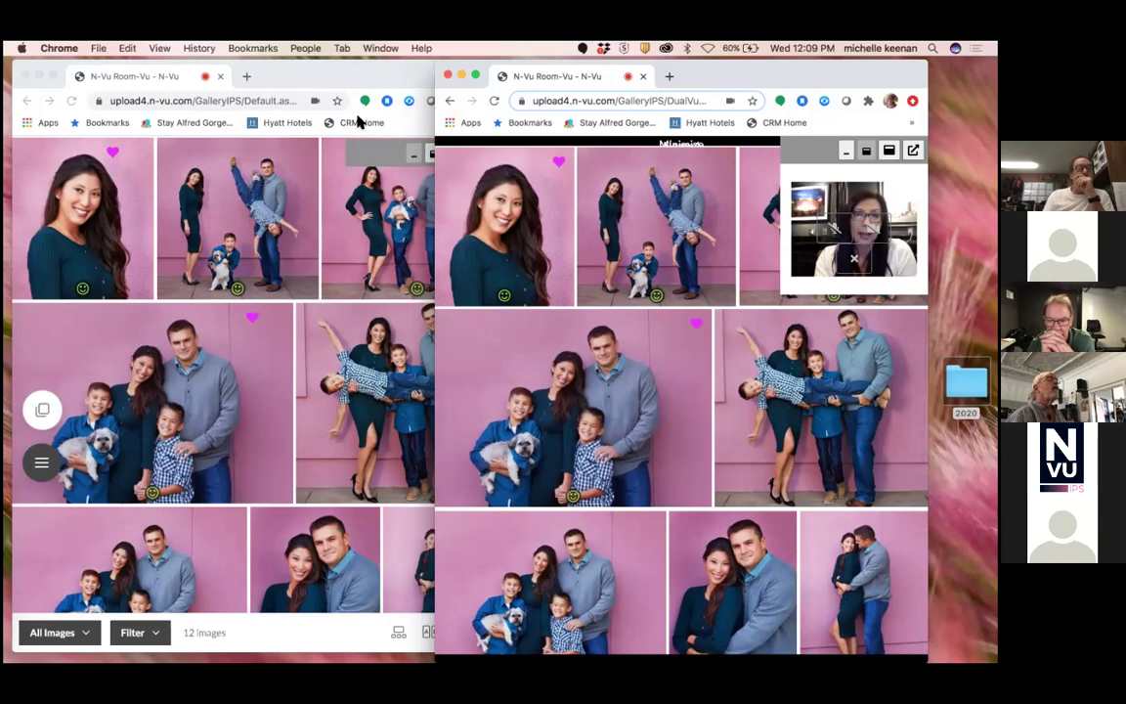
Bring the admin gallery forward and restore its minimized video chat to normal size
click(341, 177)
click(431, 156)
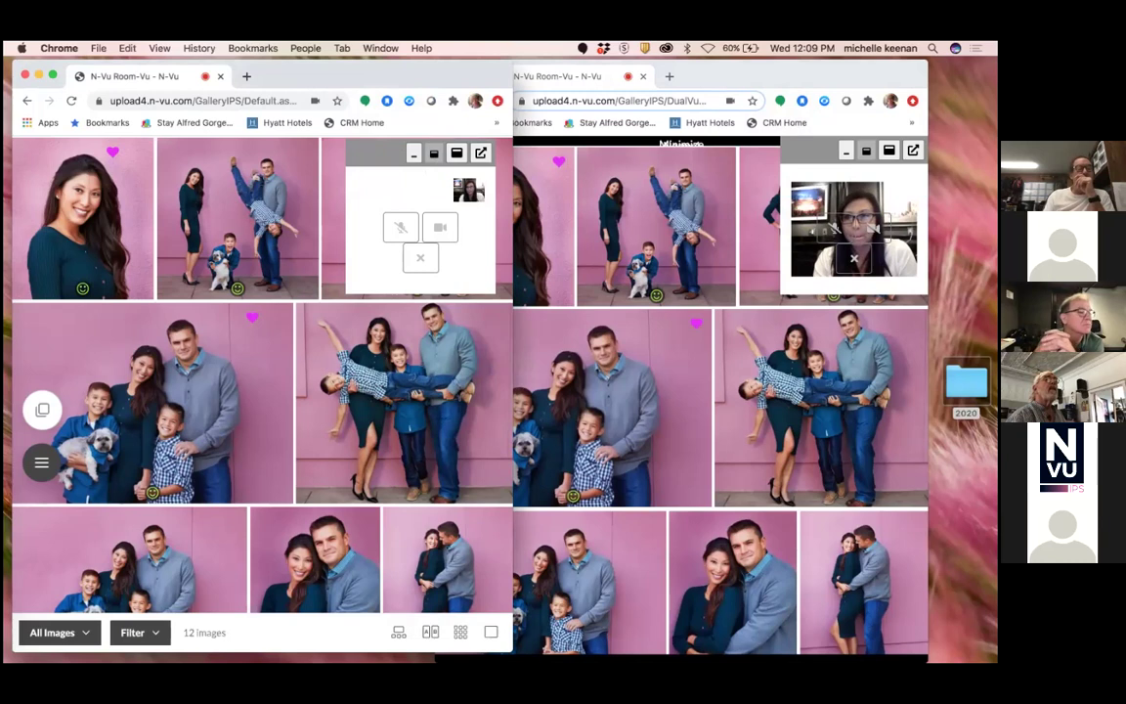
click(388, 202)
click(395, 200)
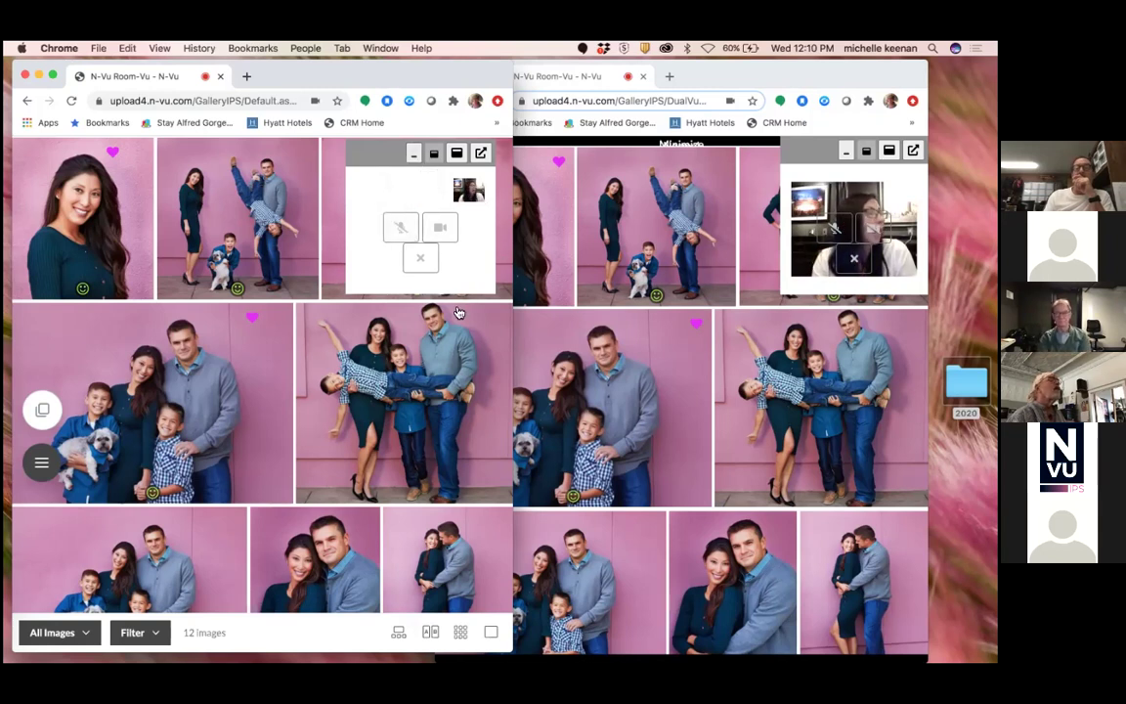
Set Live-Vu to Hide in the admin's Dual-Vu settings and return to the gallery
click(42, 463)
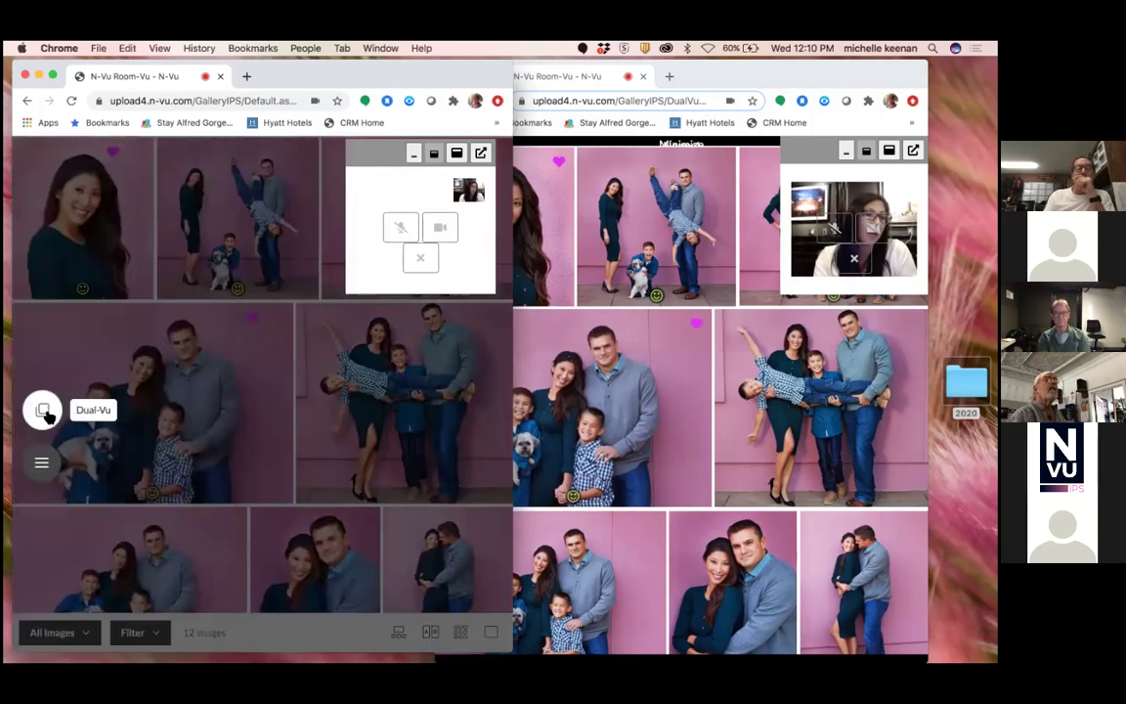
click(42, 463)
click(261, 614)
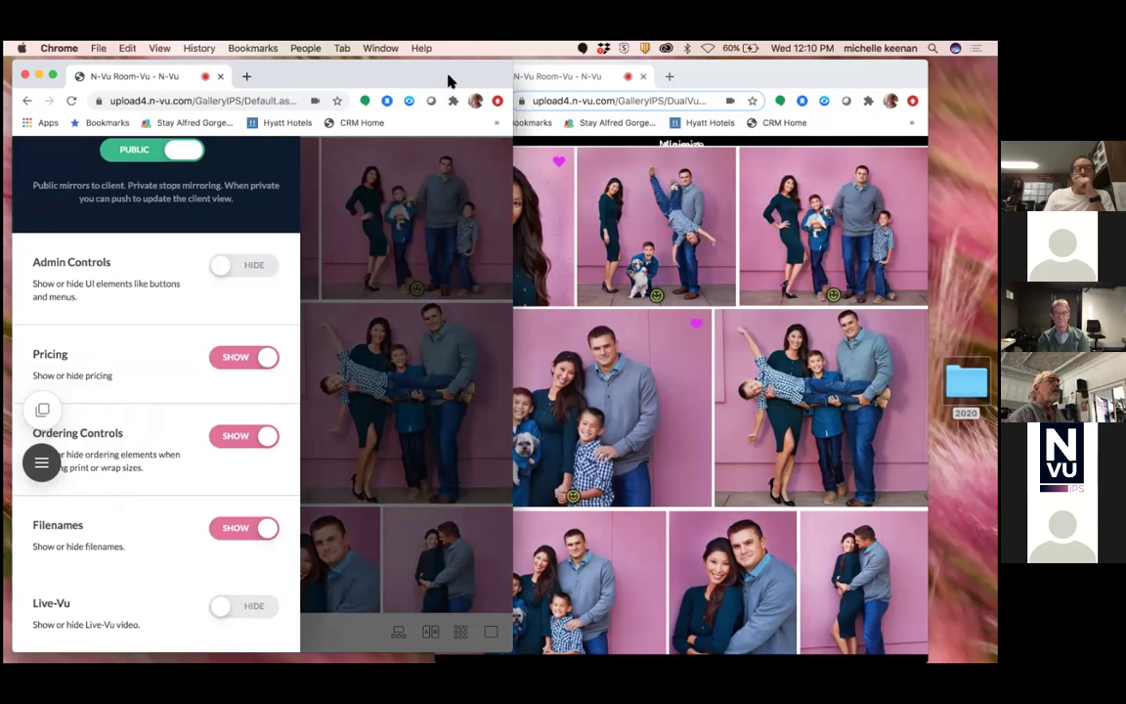
click(329, 179)
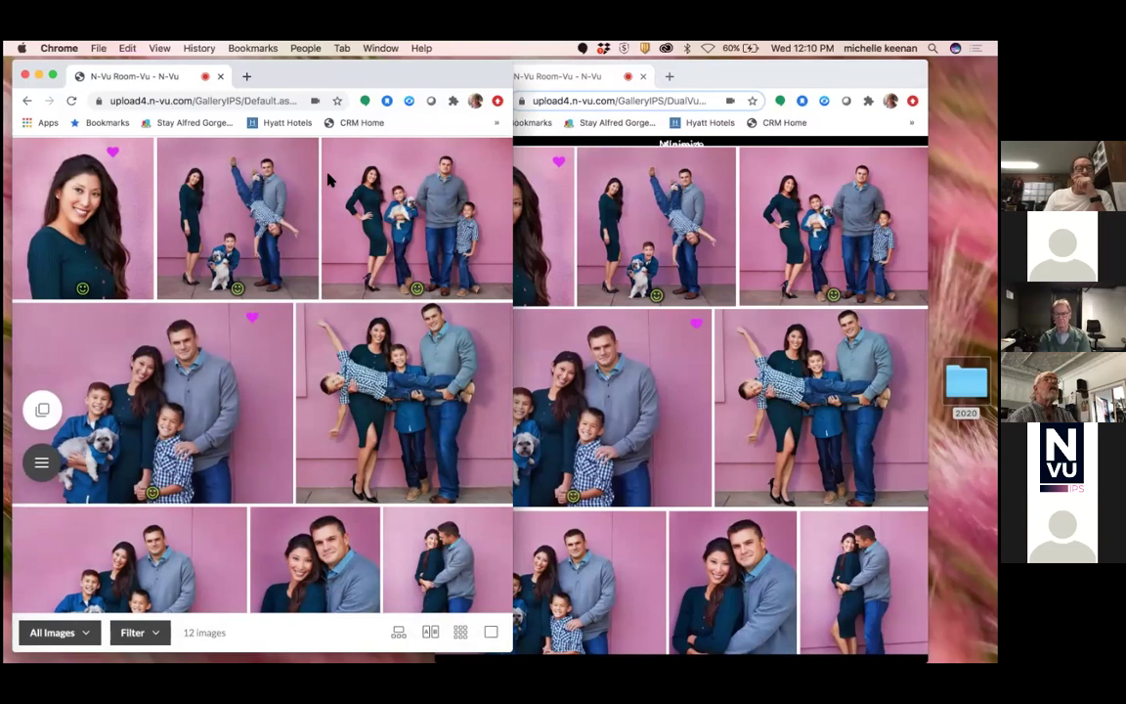
Raise the sound volume and arrange the admin and client windows side by side
click(627, 77)
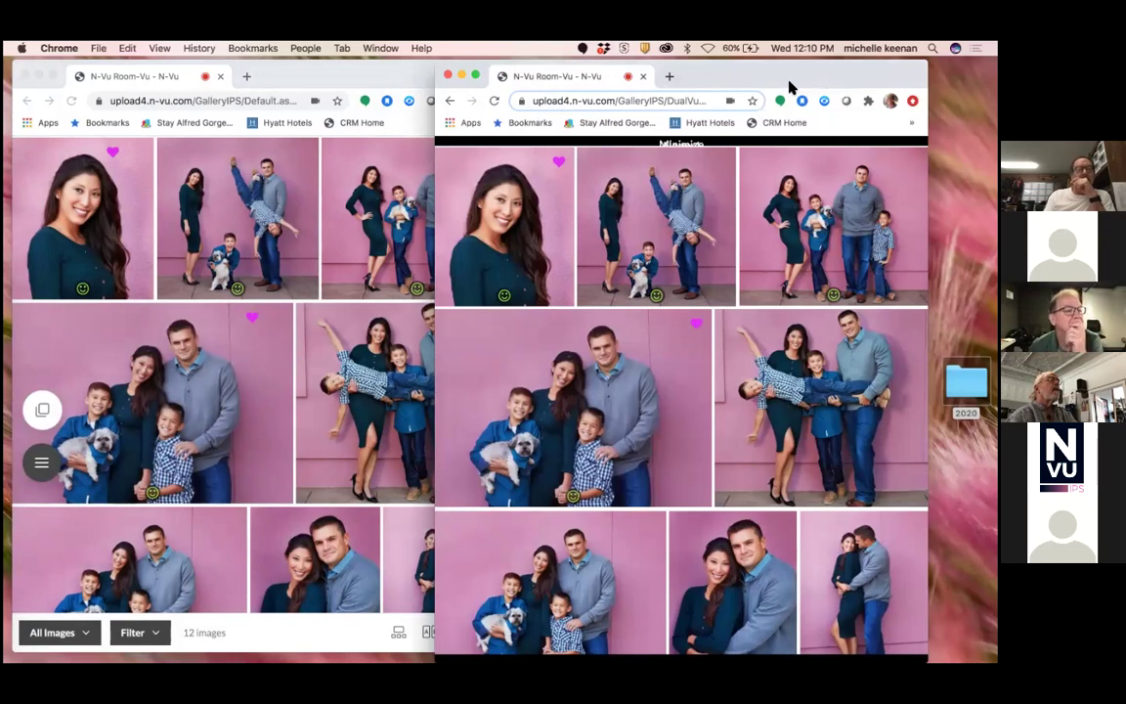
key(XF86AudioRaiseVolume)
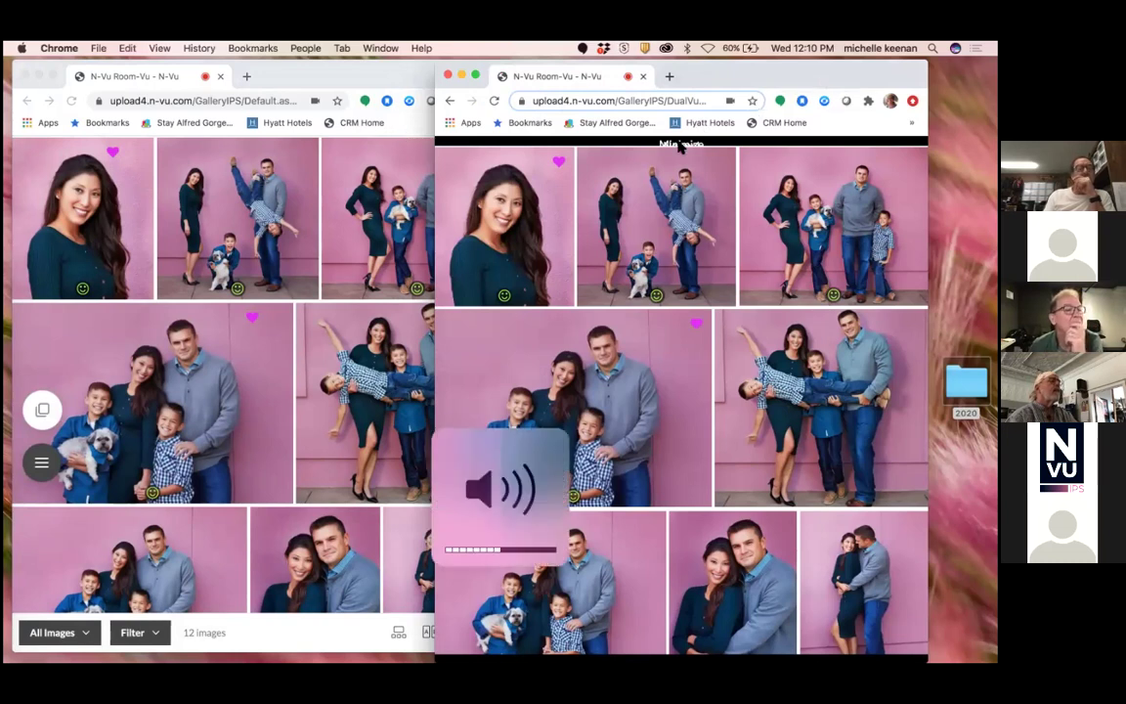
drag(750, 84, 819, 84)
double_click(397, 82)
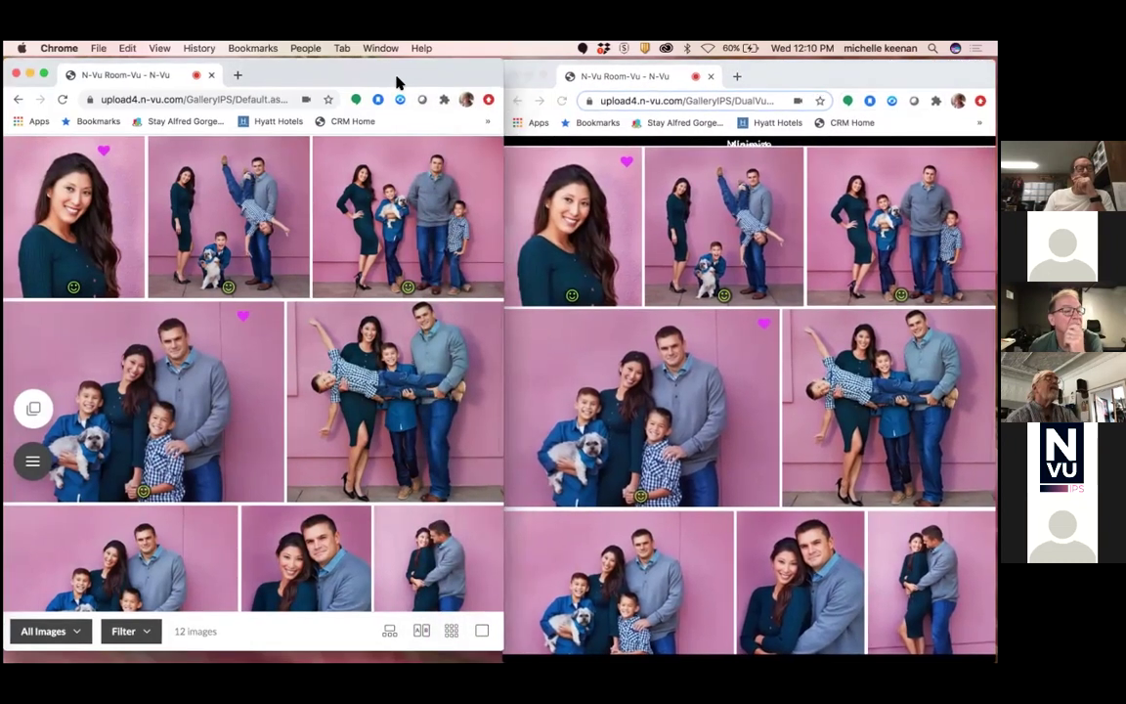
click(792, 70)
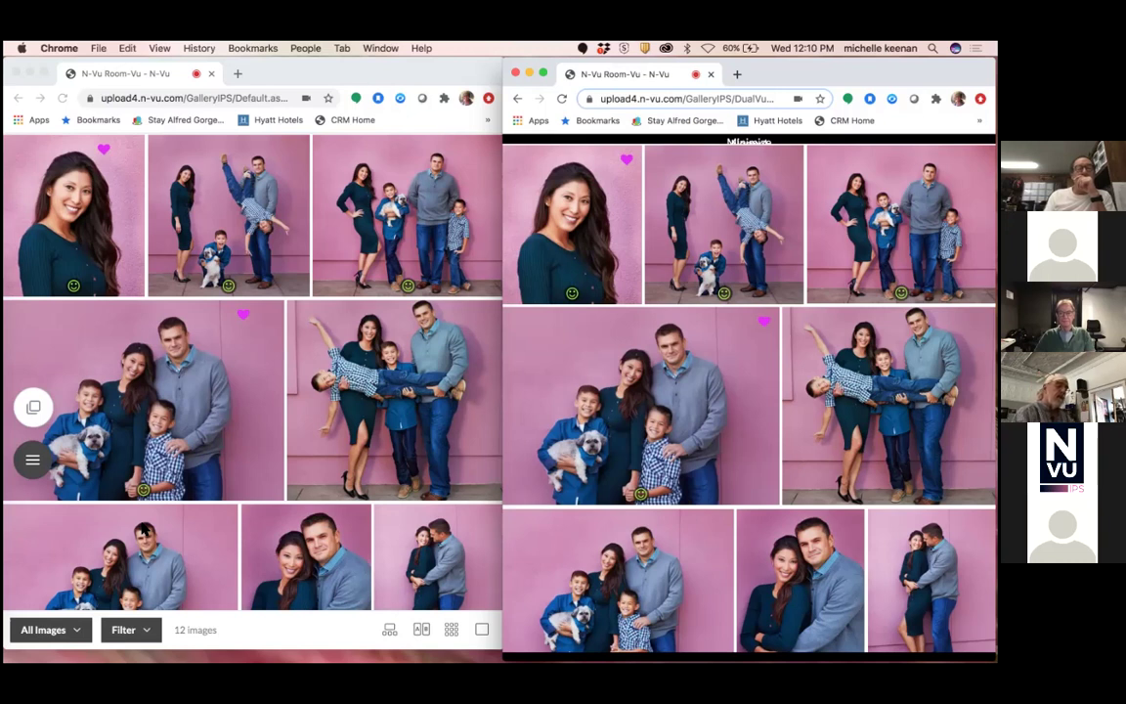
Set Live-Vu to Show in the admin's Dual-Vu settings and close the settings
click(33, 408)
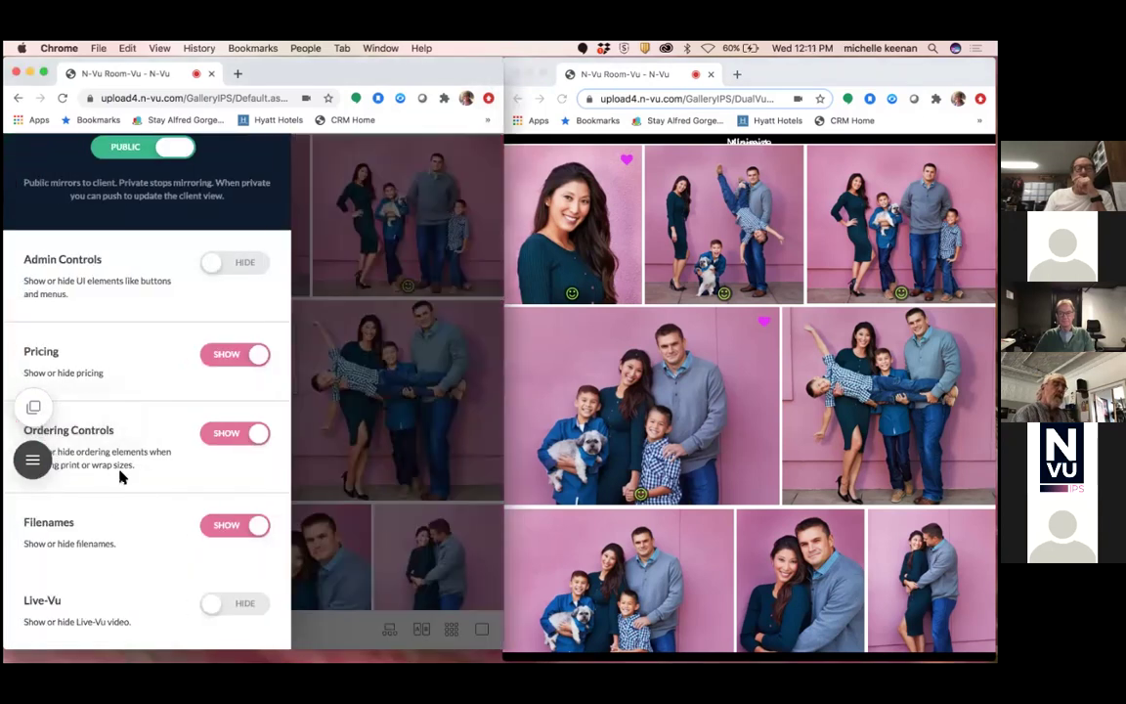
click(221, 609)
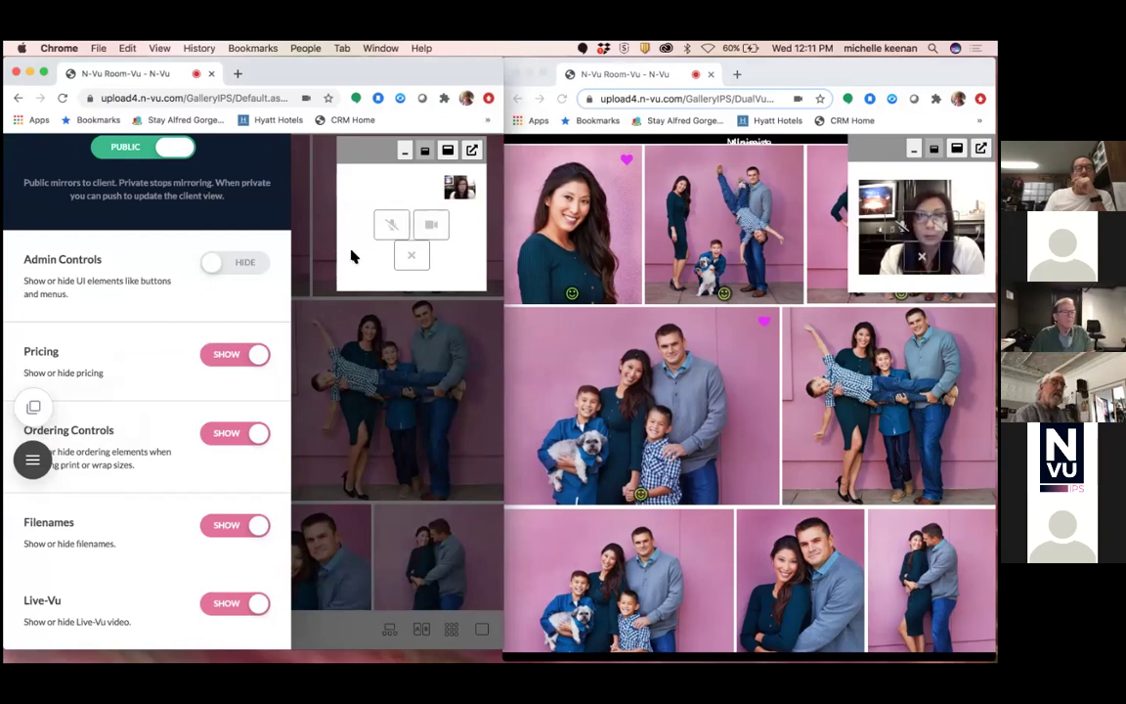
click(325, 273)
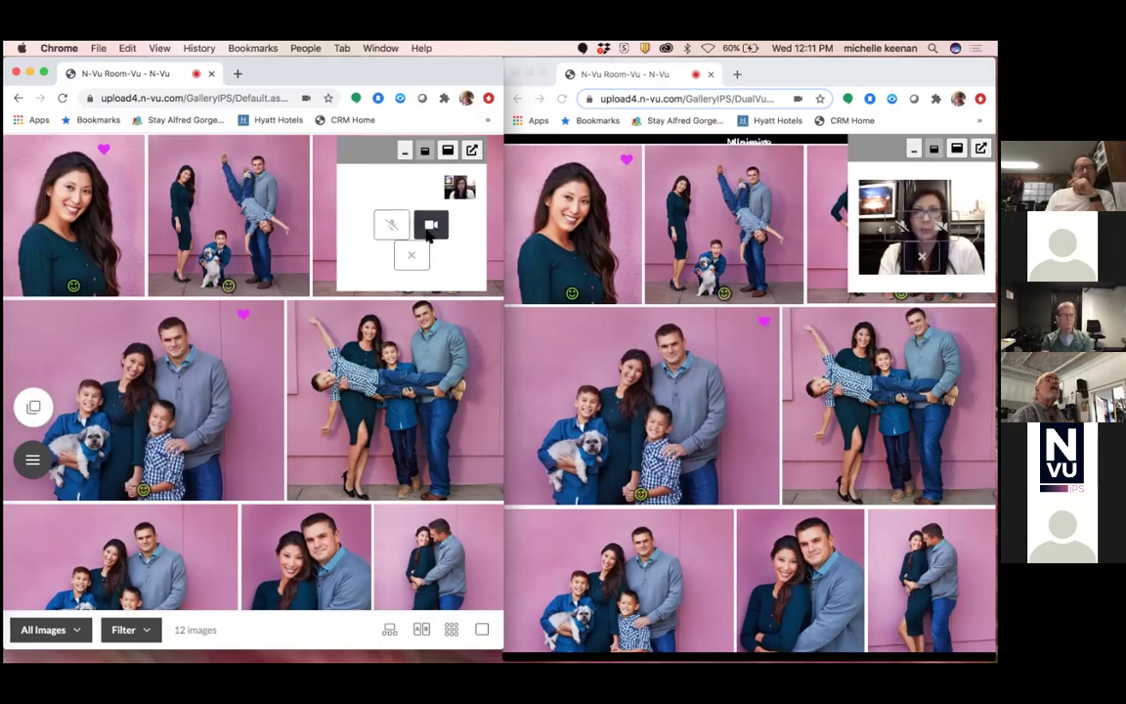
drag(458, 75, 458, 74)
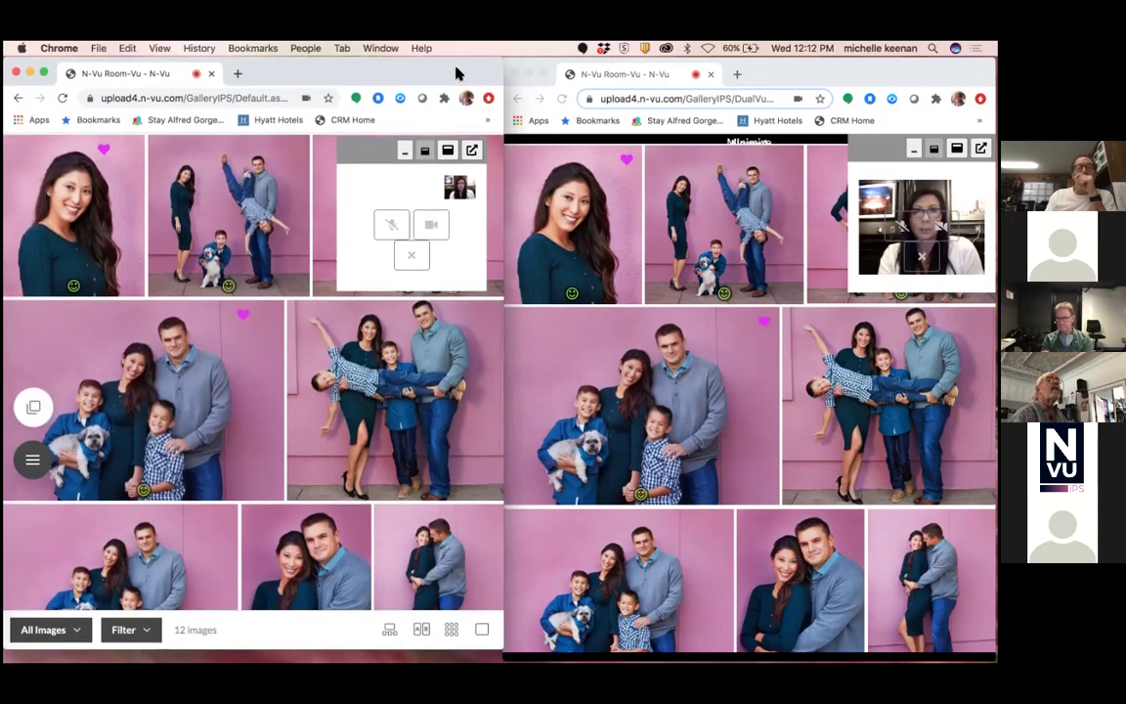
click(792, 74)
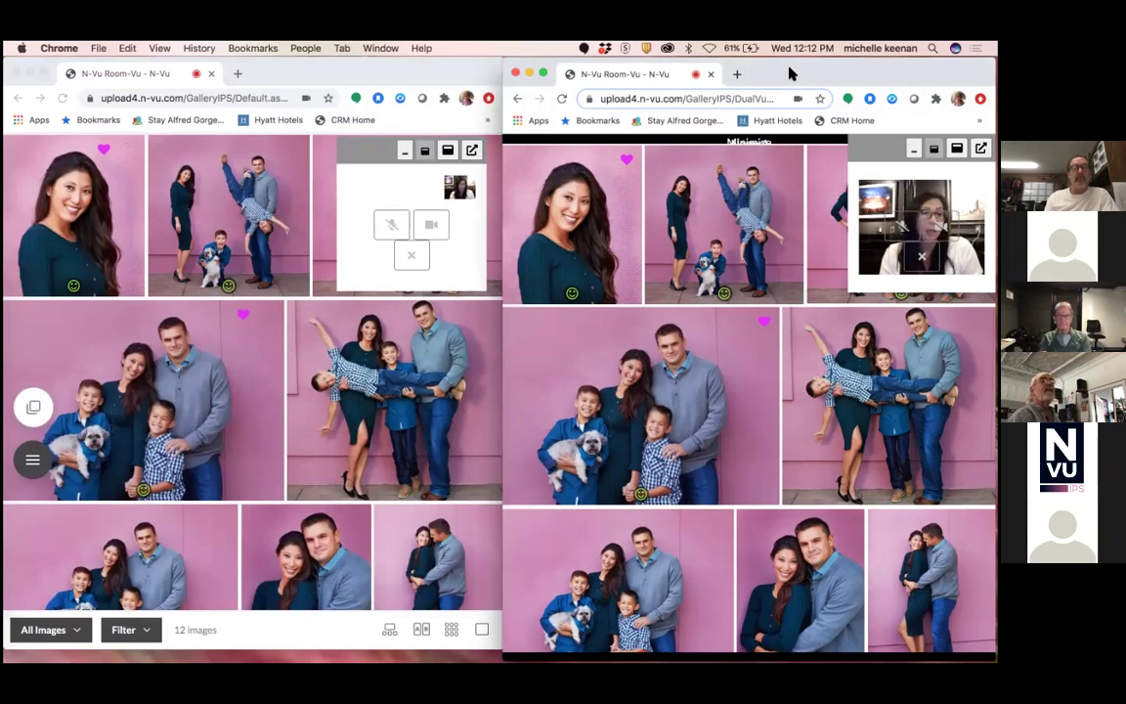
click(423, 82)
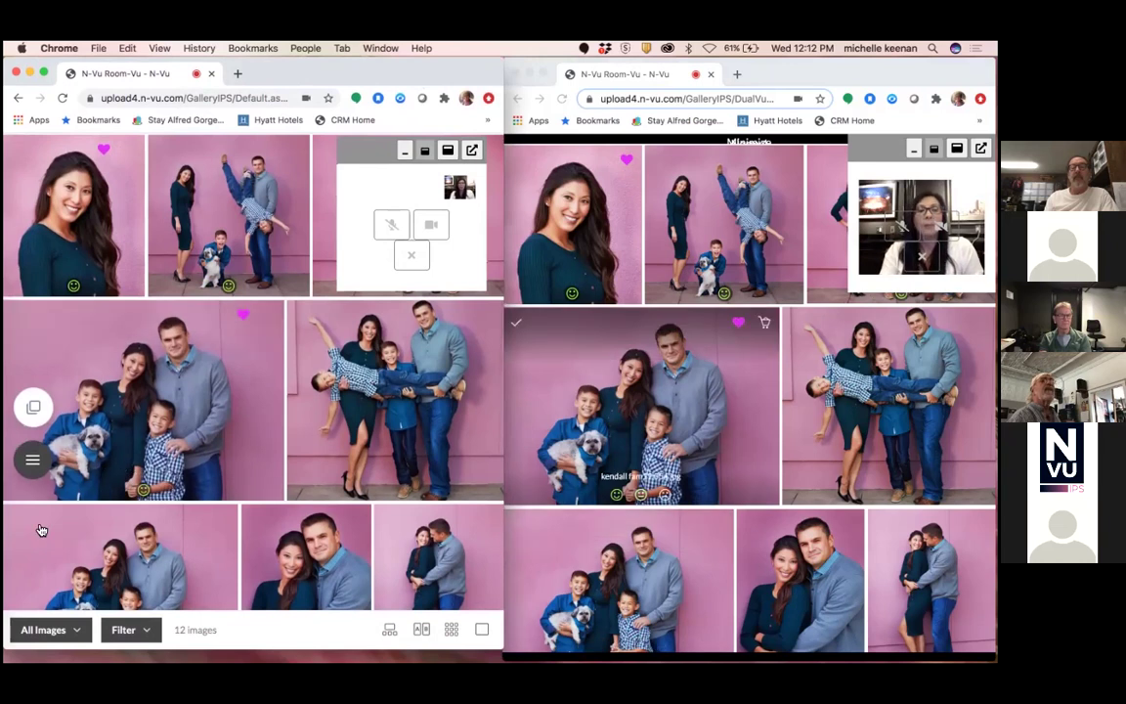
Open the admin gallery's menu, then bring the in-person sales session setup window forward and show its display options
click(33, 460)
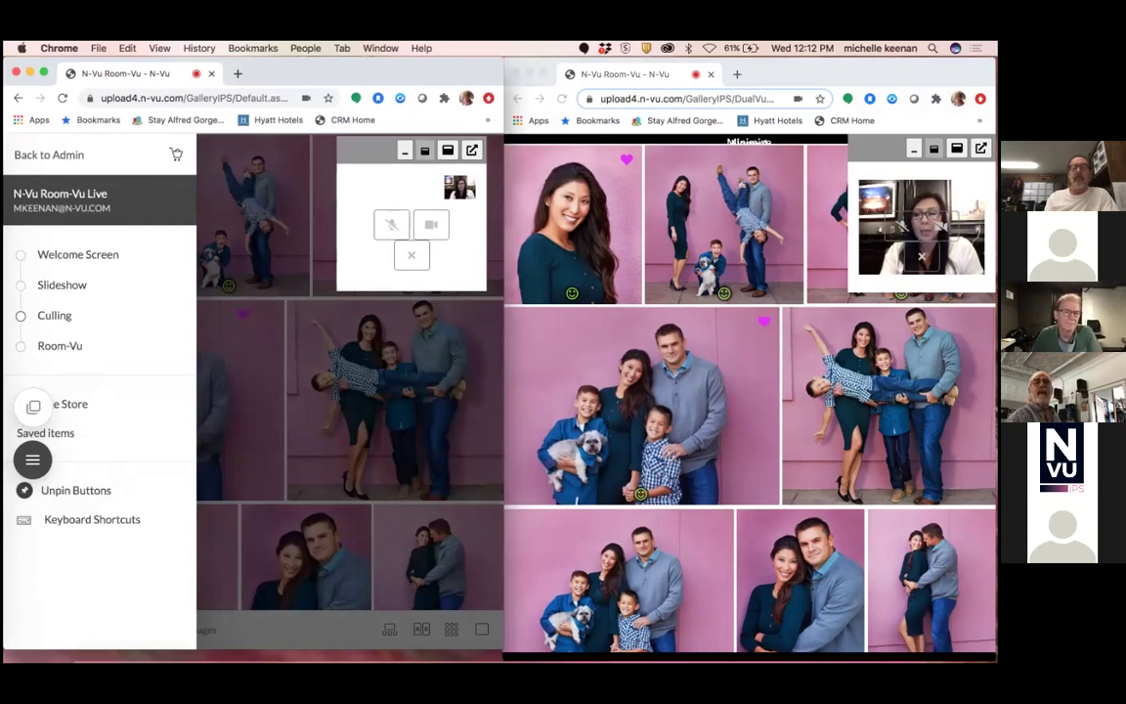
click(836, 647)
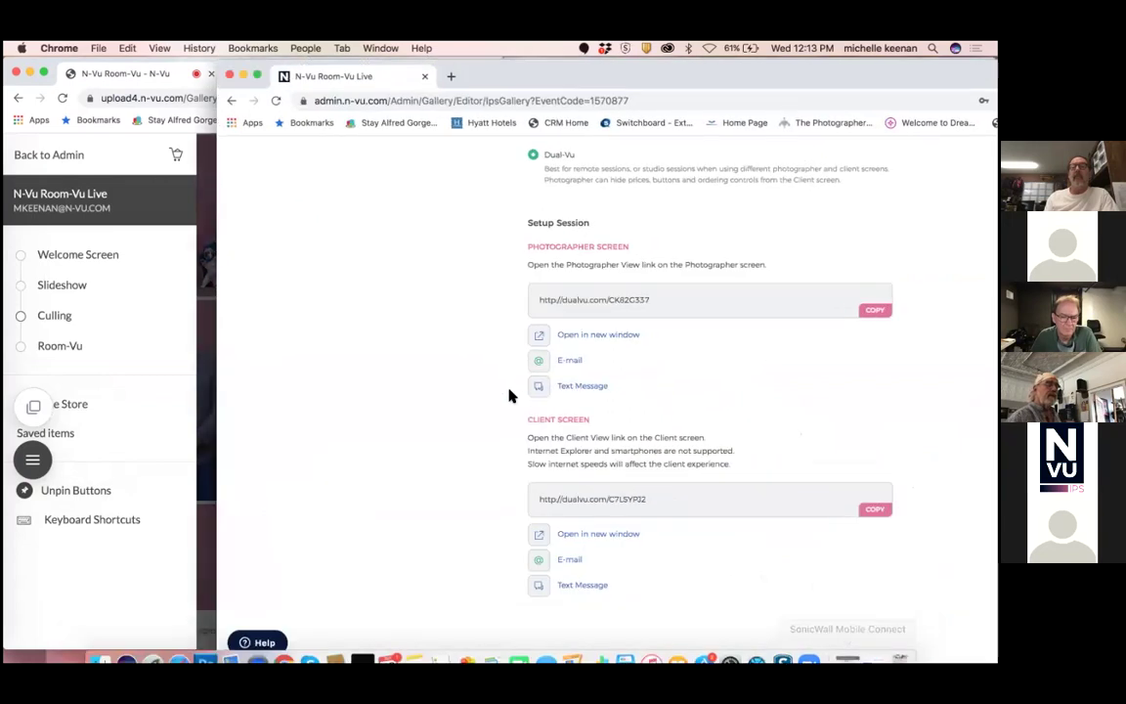
double_click(427, 83)
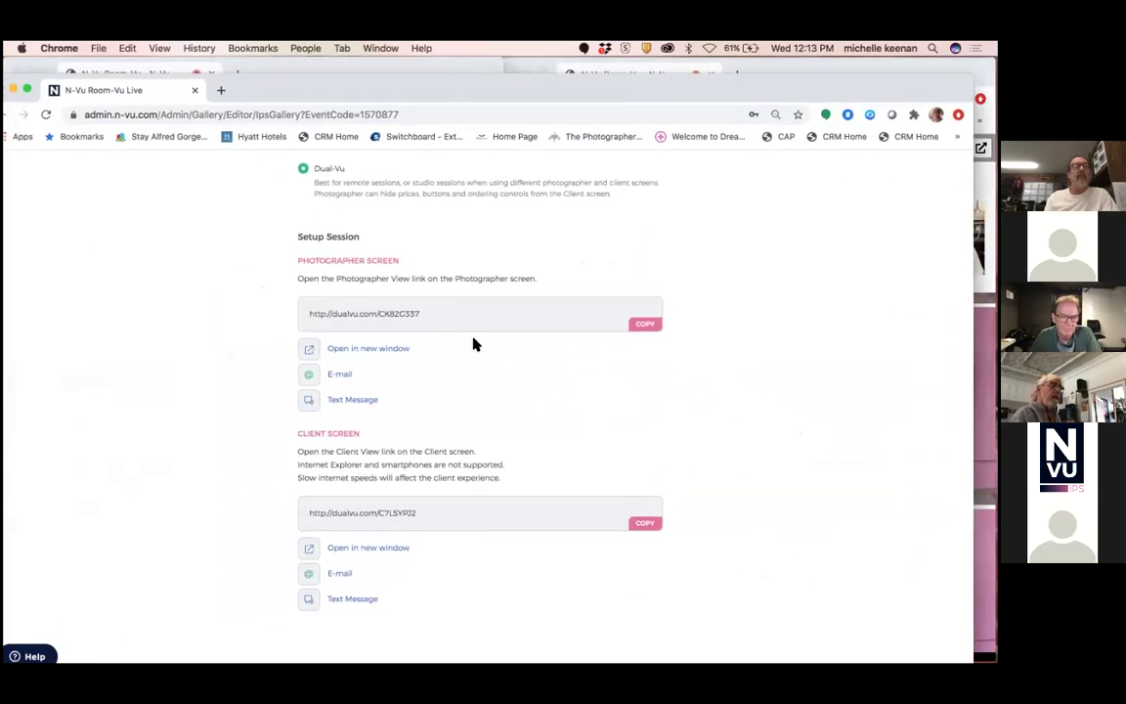
scroll(474, 352, up, 5)
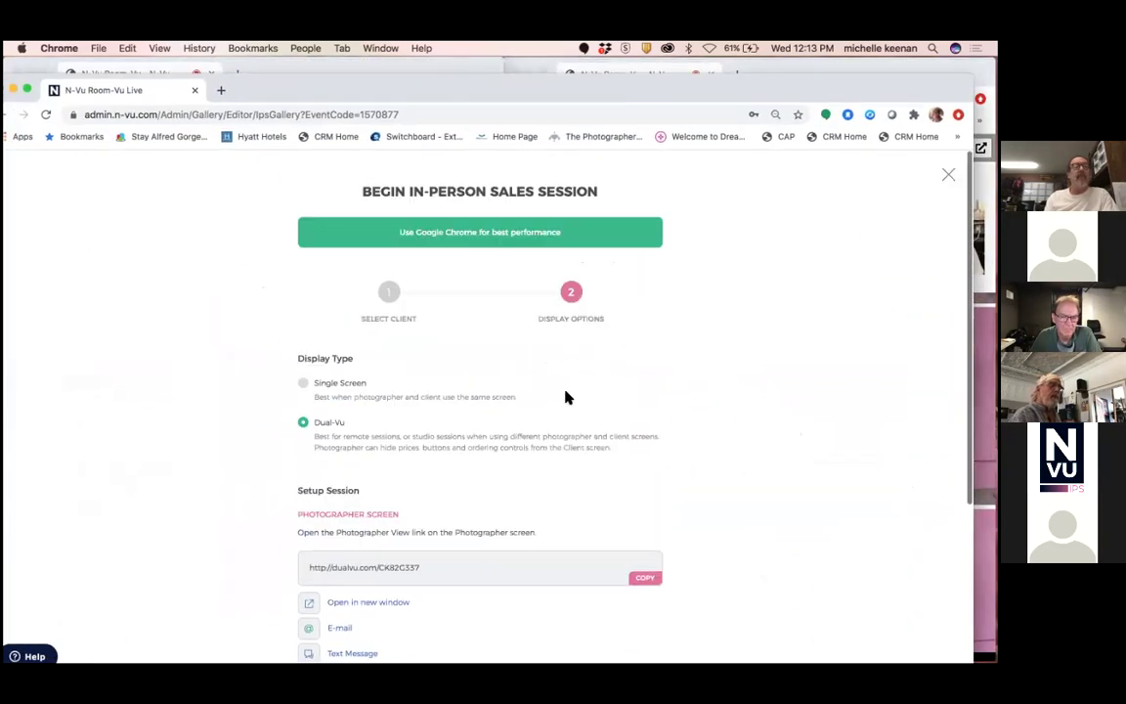
Open the help widget and search it for "Live-Vu"
click(29, 656)
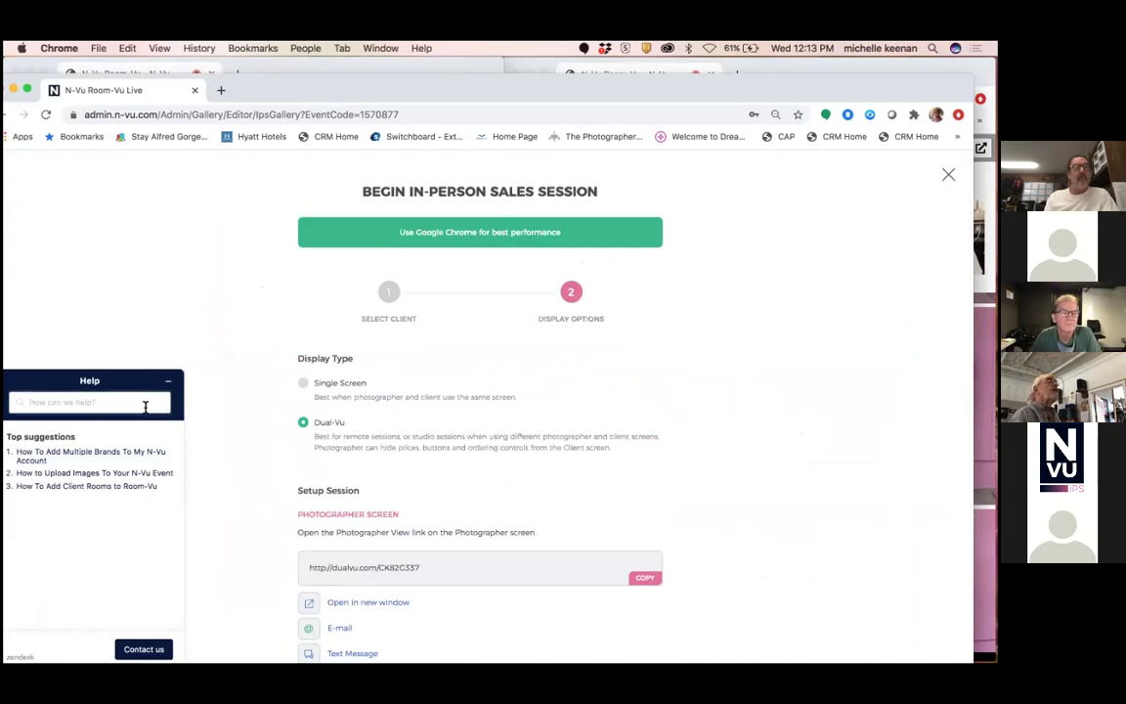
click(145, 404)
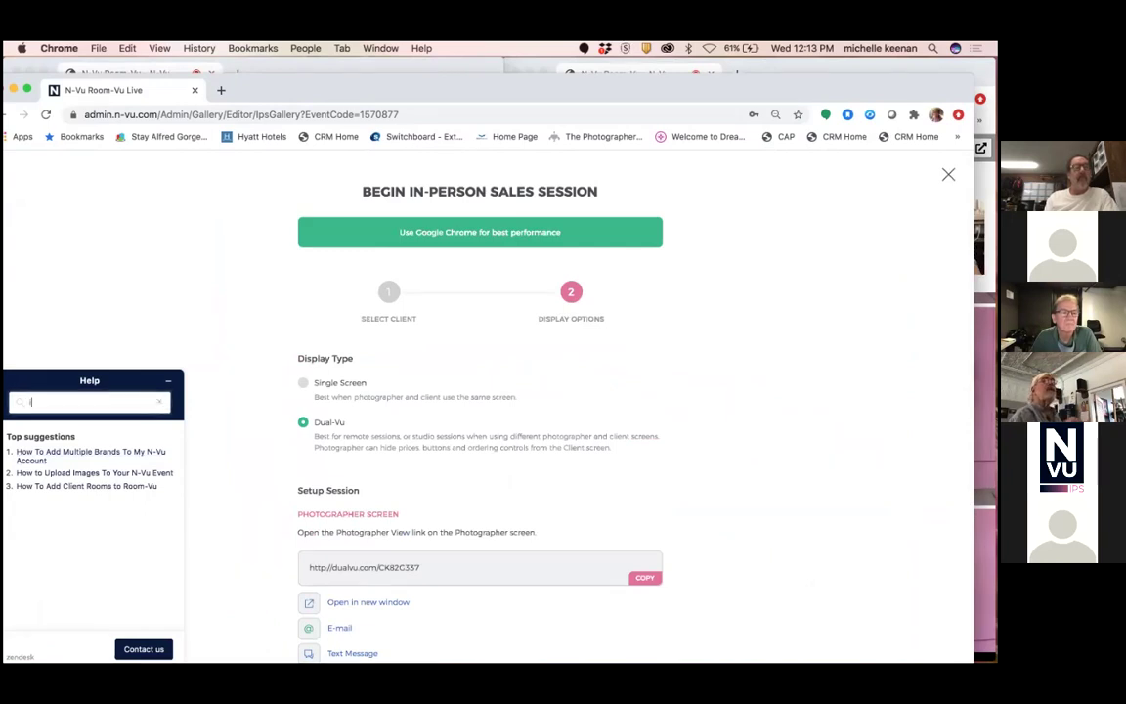
text(Live-Vu)
key(Return)
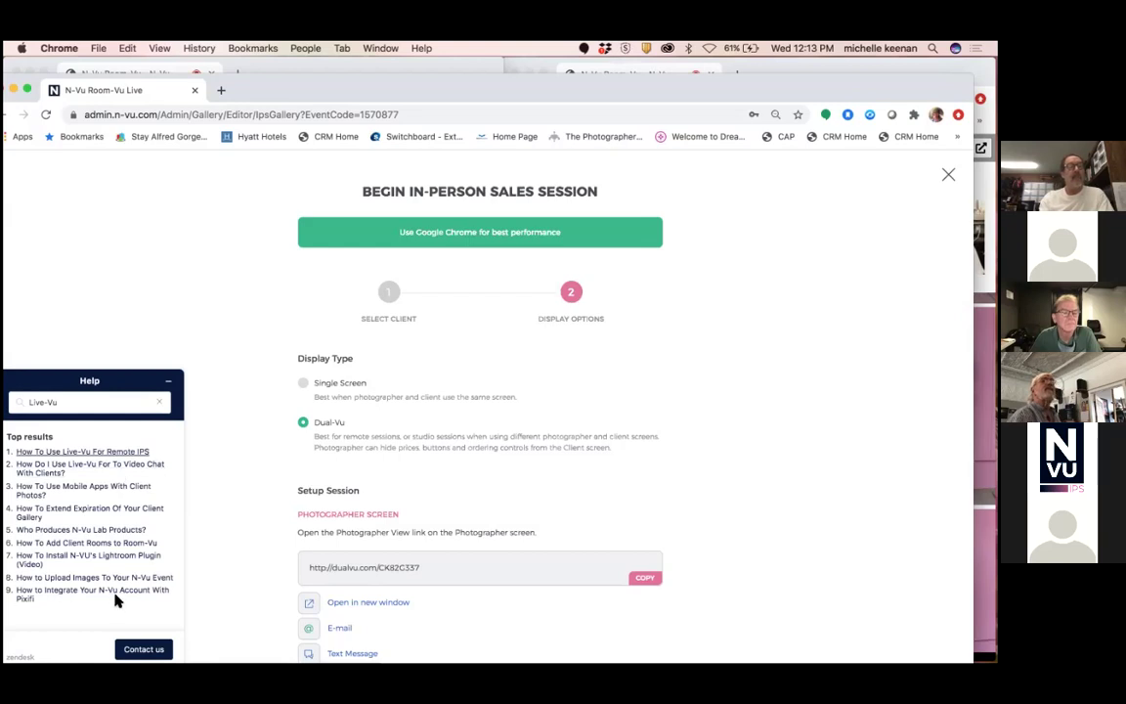
Read the help article "How To Use Live-Vu For Remote IPS" down to its video tutorial and return to the search results
click(104, 453)
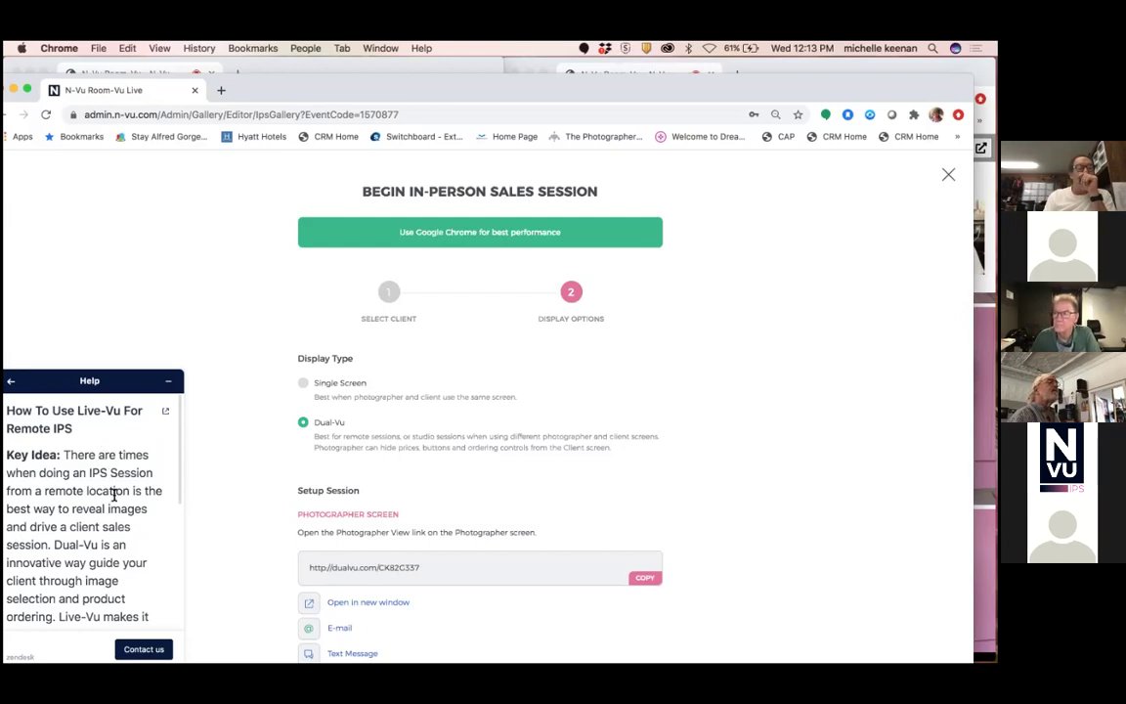
scroll(113, 494, down, 5)
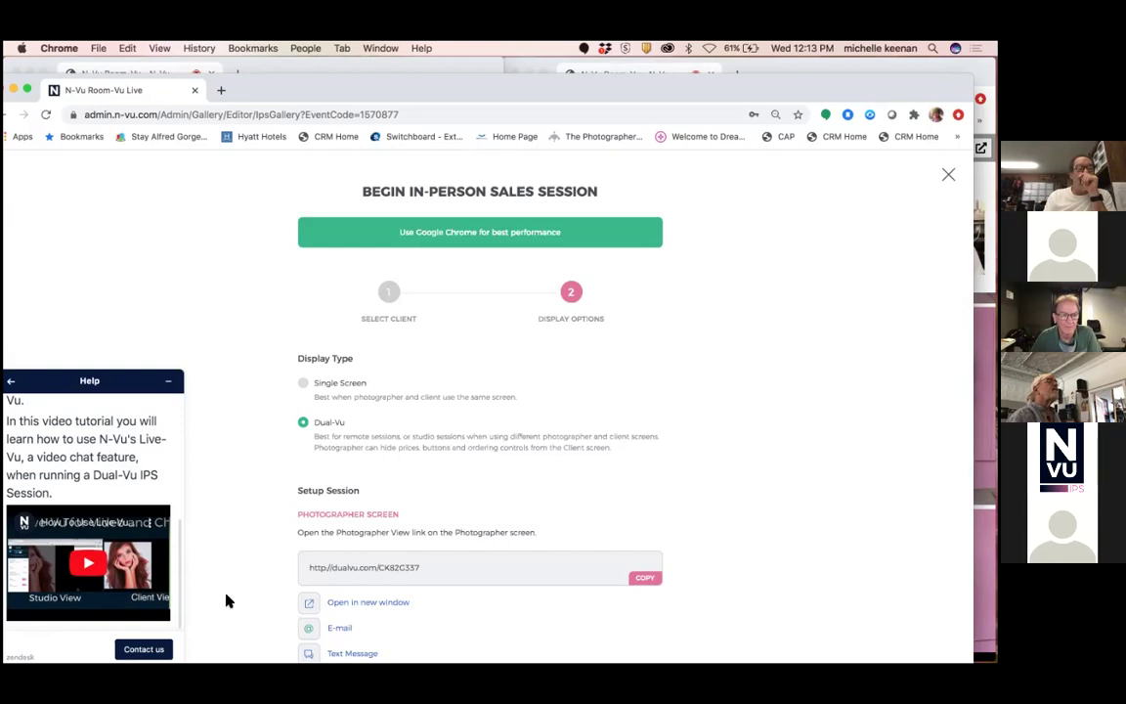
click(12, 381)
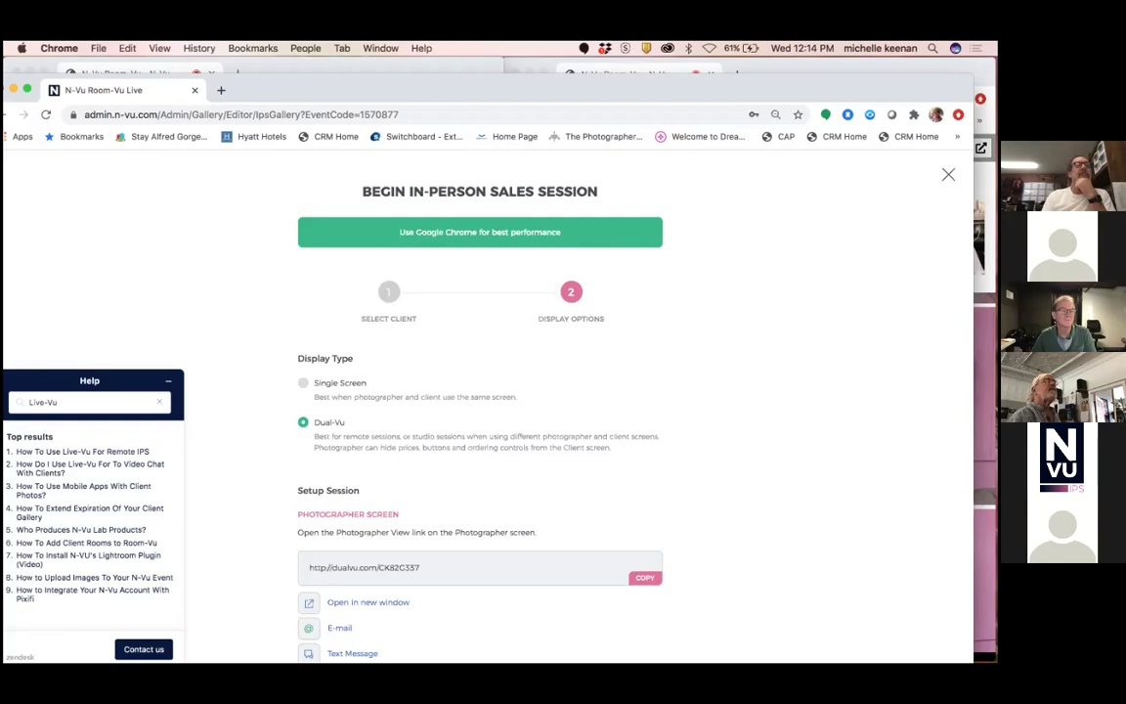
Close the Begin In-Person Sales Session page and move its window down to uncover the two gallery windows
click(949, 174)
drag(573, 93, 600, 210)
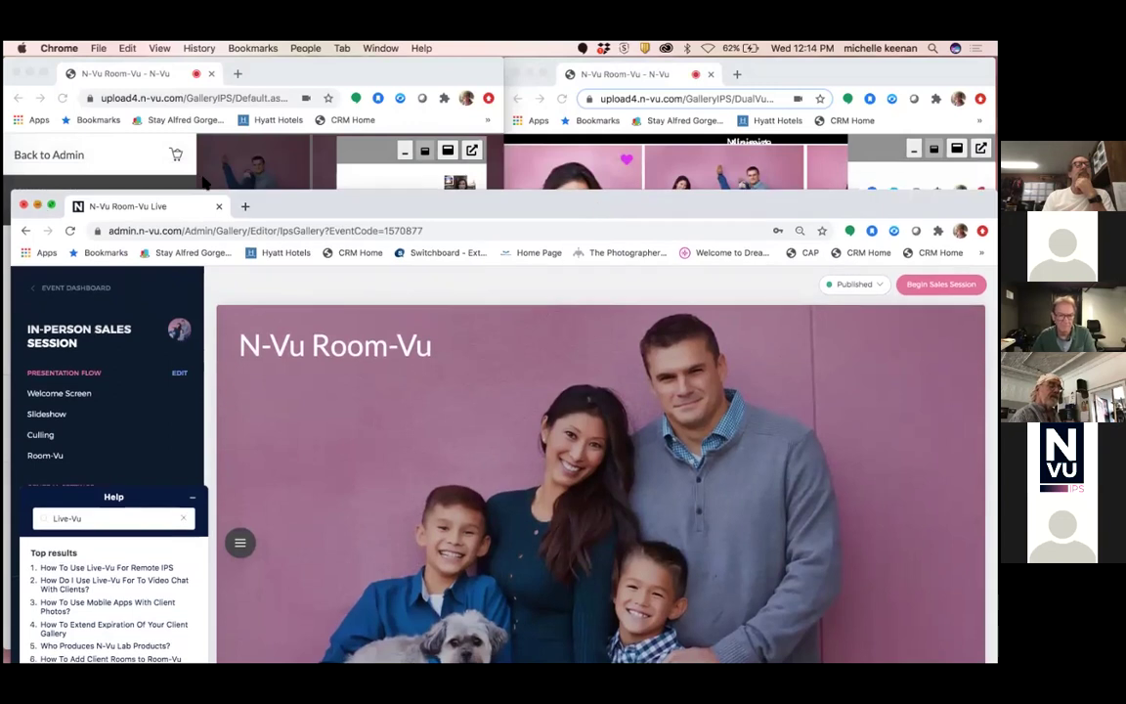
Minimize the in-person sales session admin window and bring the client gallery window forward beside the admin gallery
click(38, 206)
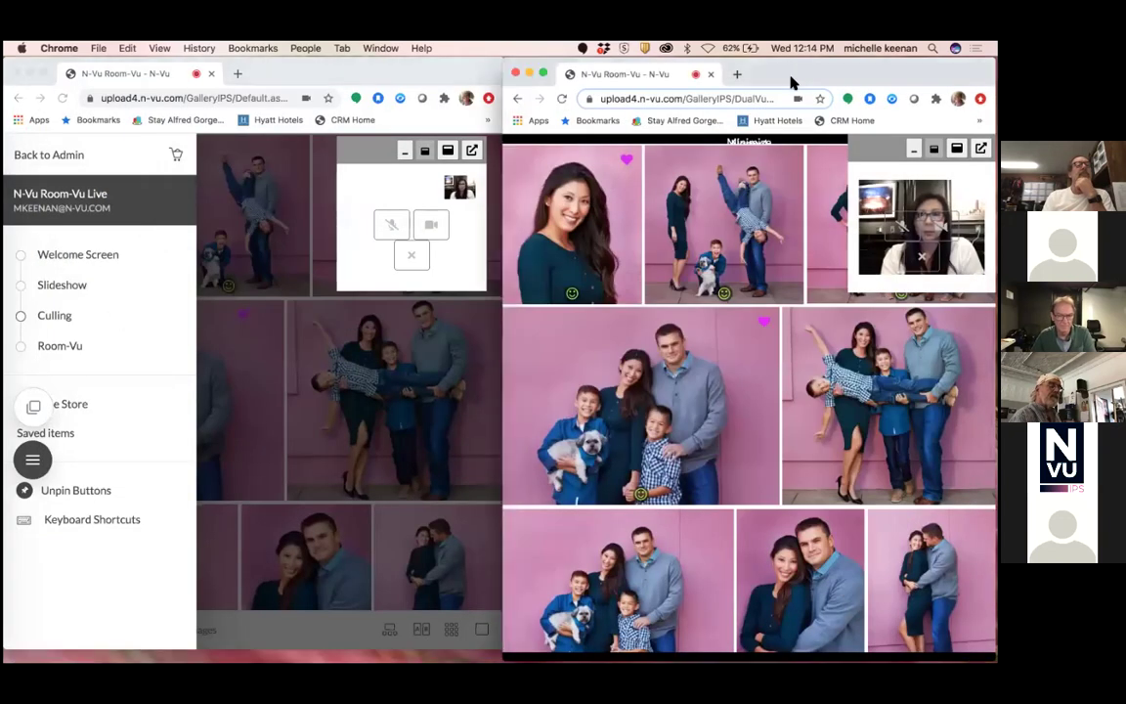
drag(778, 76, 780, 78)
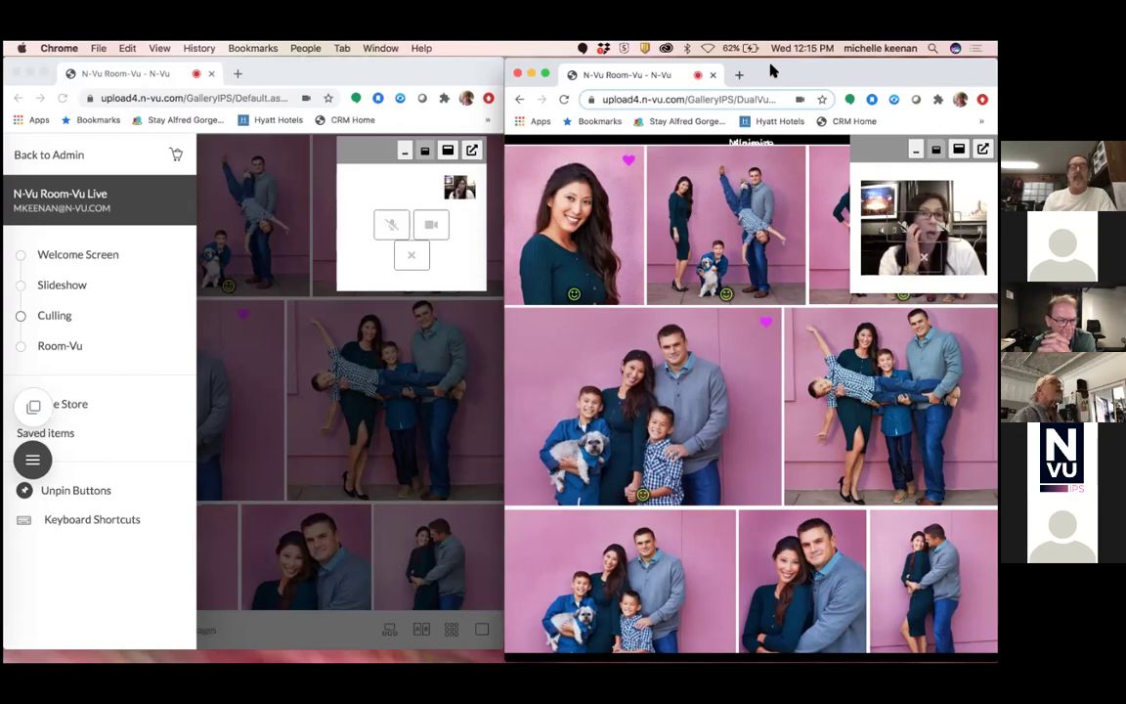
Show the admin gallery's client mirroring and visibility options, including the Live-Vu show/hide setting, scroll the mirrored galleries, and close the options
click(34, 408)
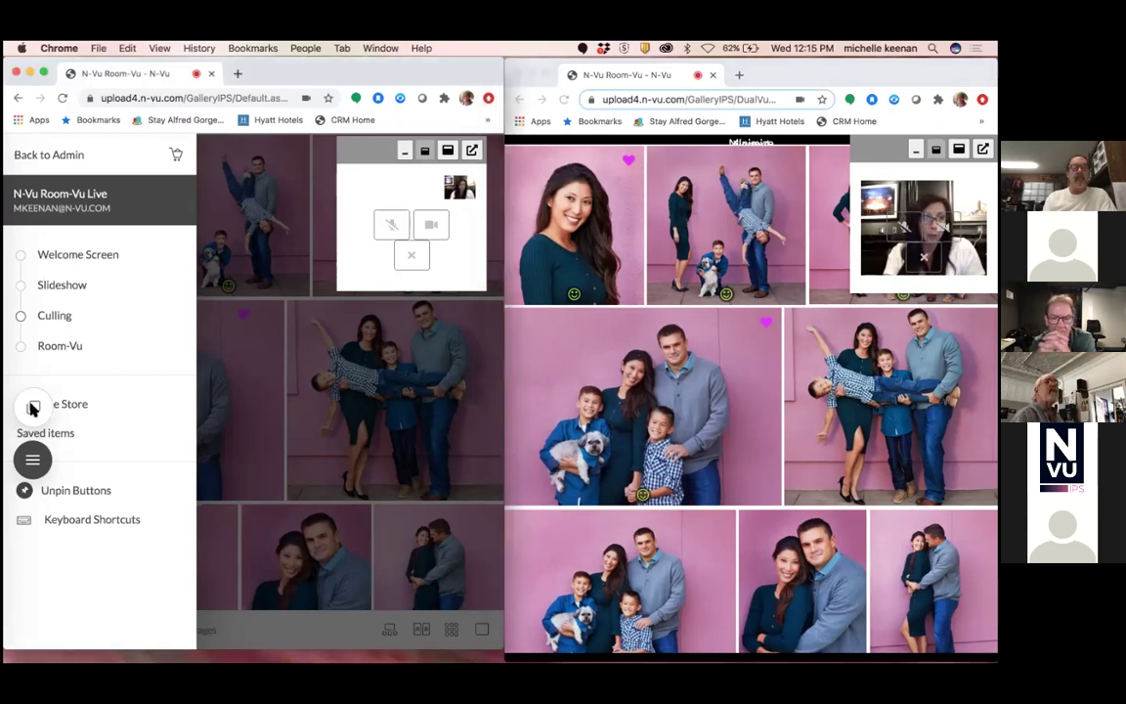
click(33, 408)
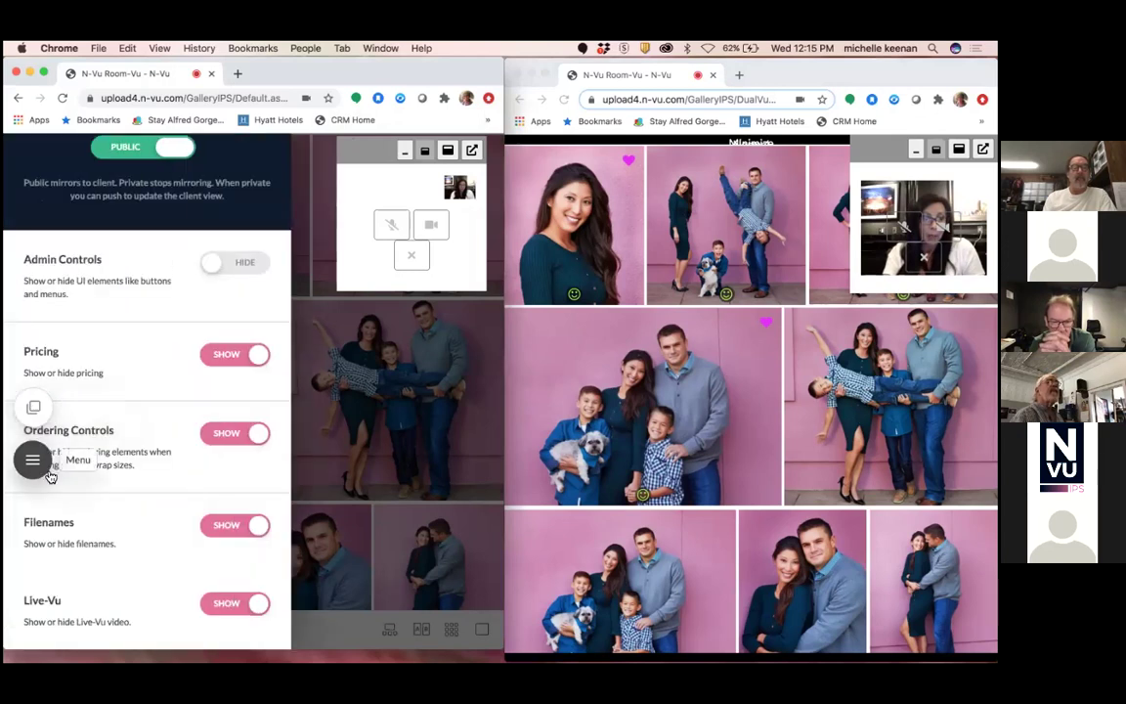
scroll(149, 515, down, 5)
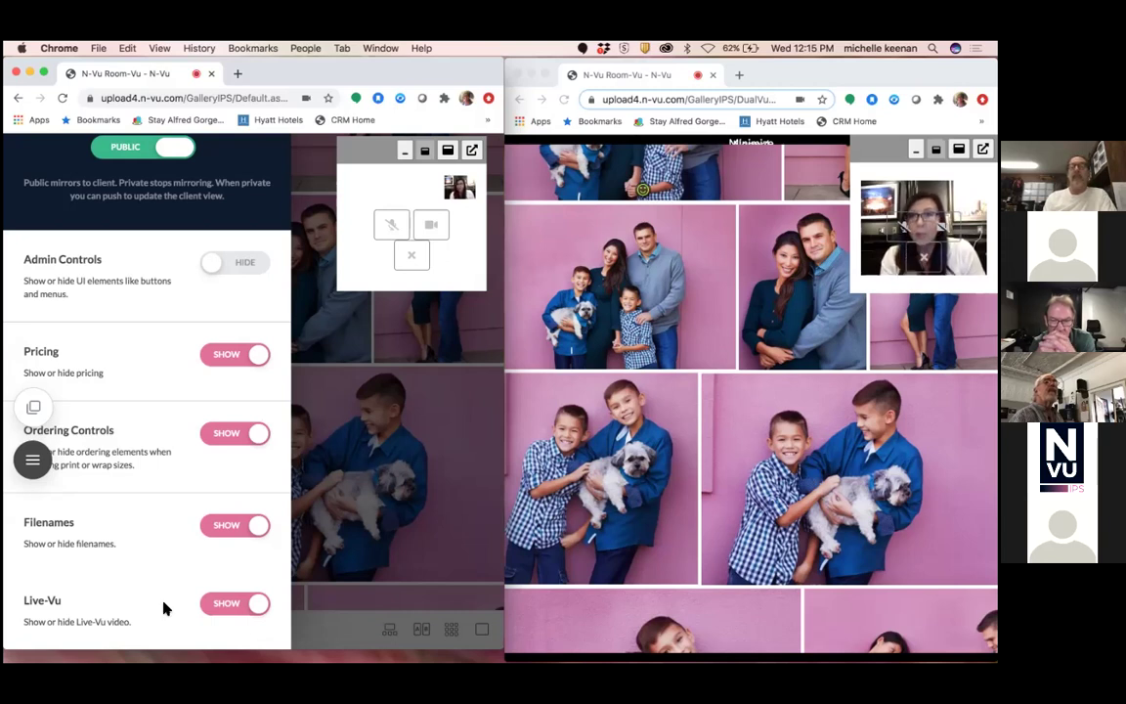
click(782, 80)
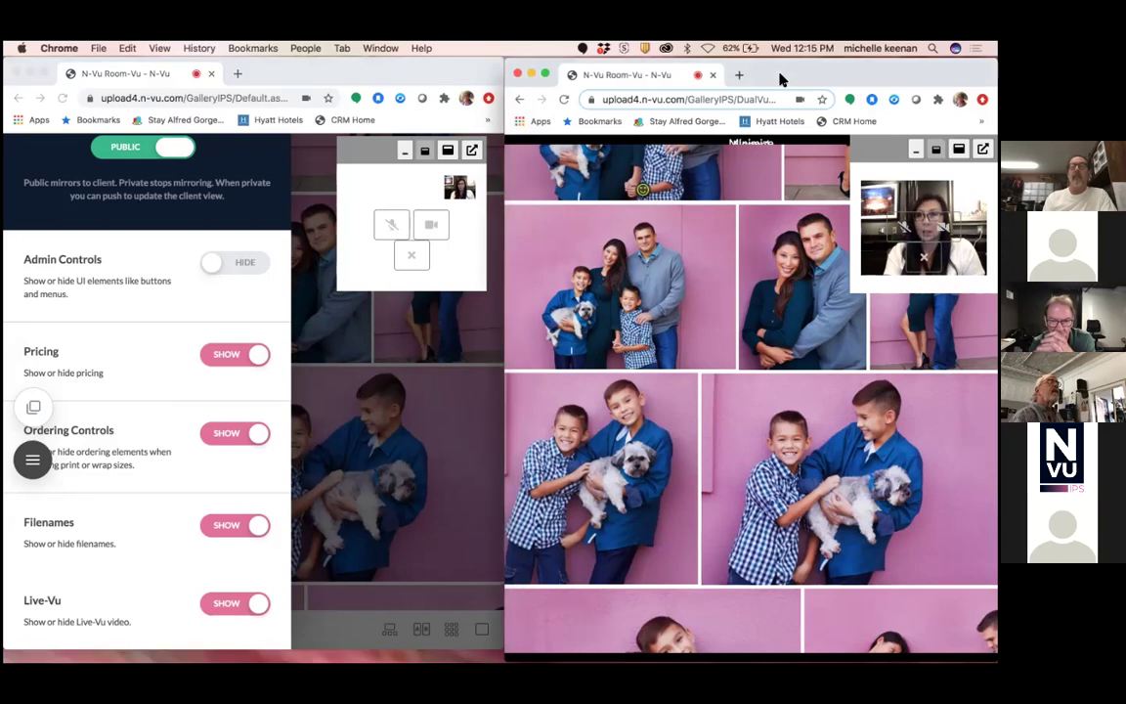
click(414, 219)
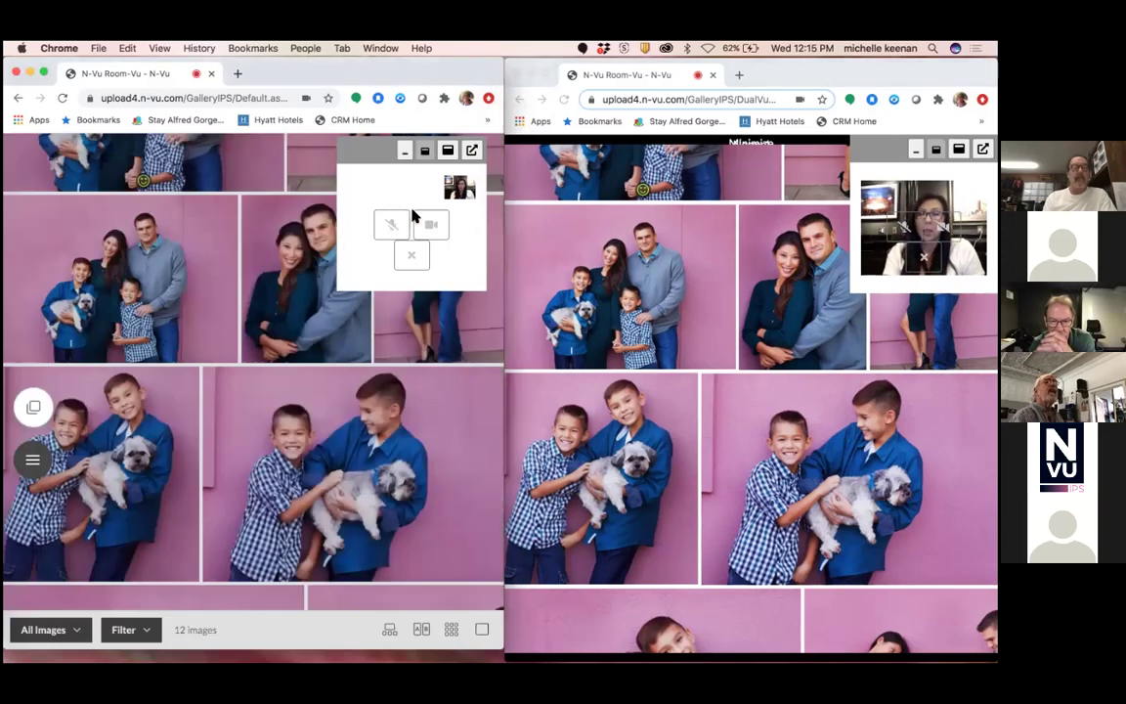
Widen the client gallery window and join its Live-Vu chat with audio and video, toggling the camera
drag(773, 71, 584, 73)
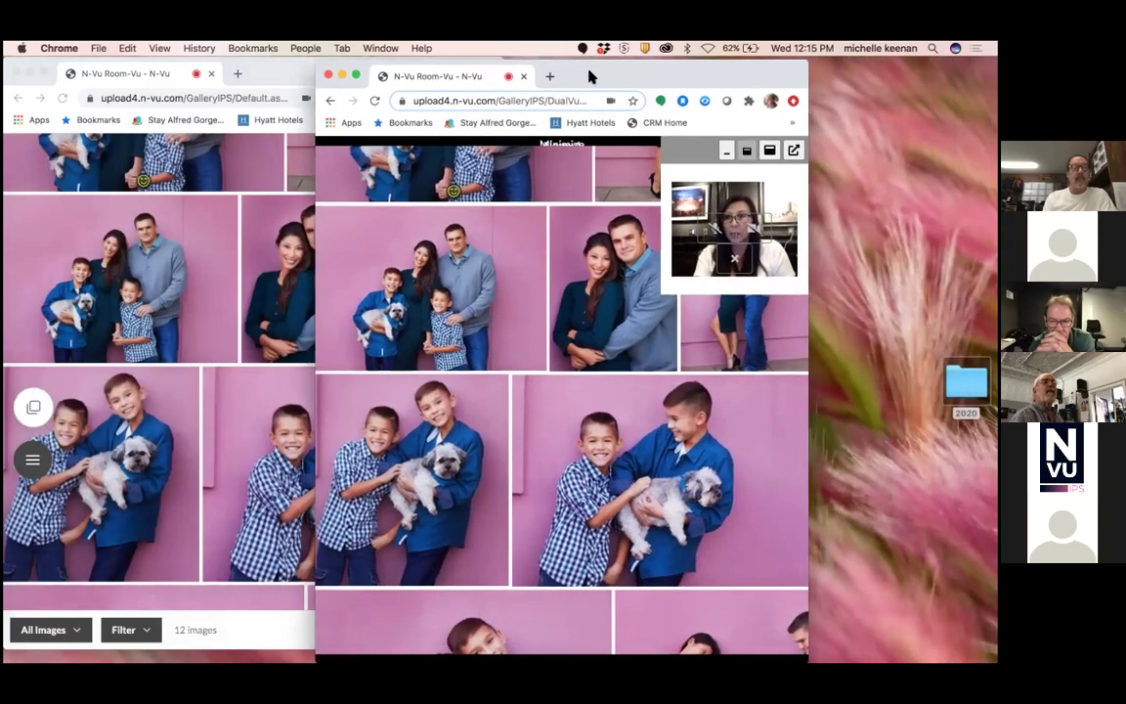
drag(810, 159, 922, 159)
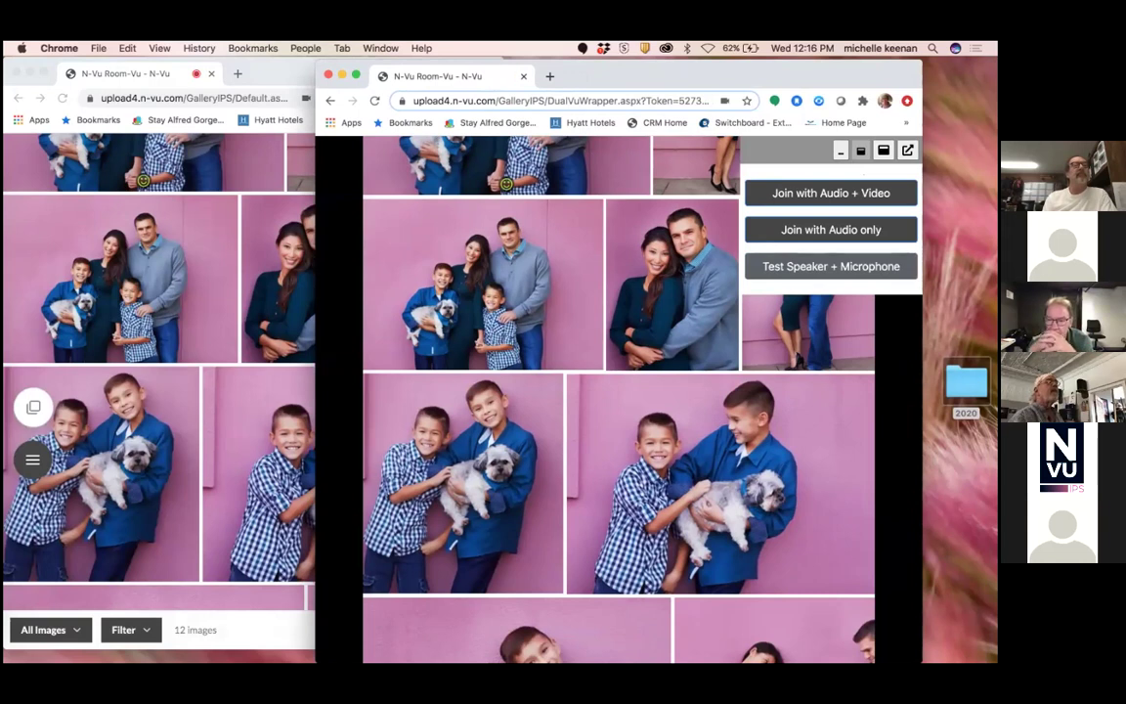
click(800, 193)
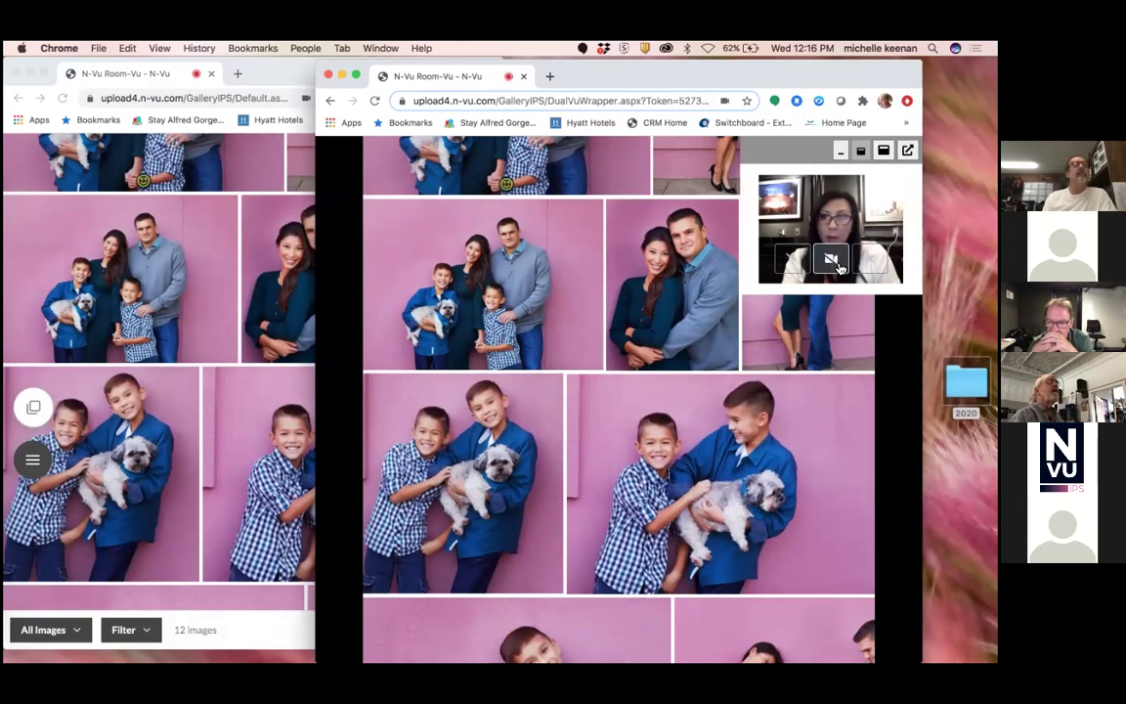
click(838, 264)
click(838, 264)
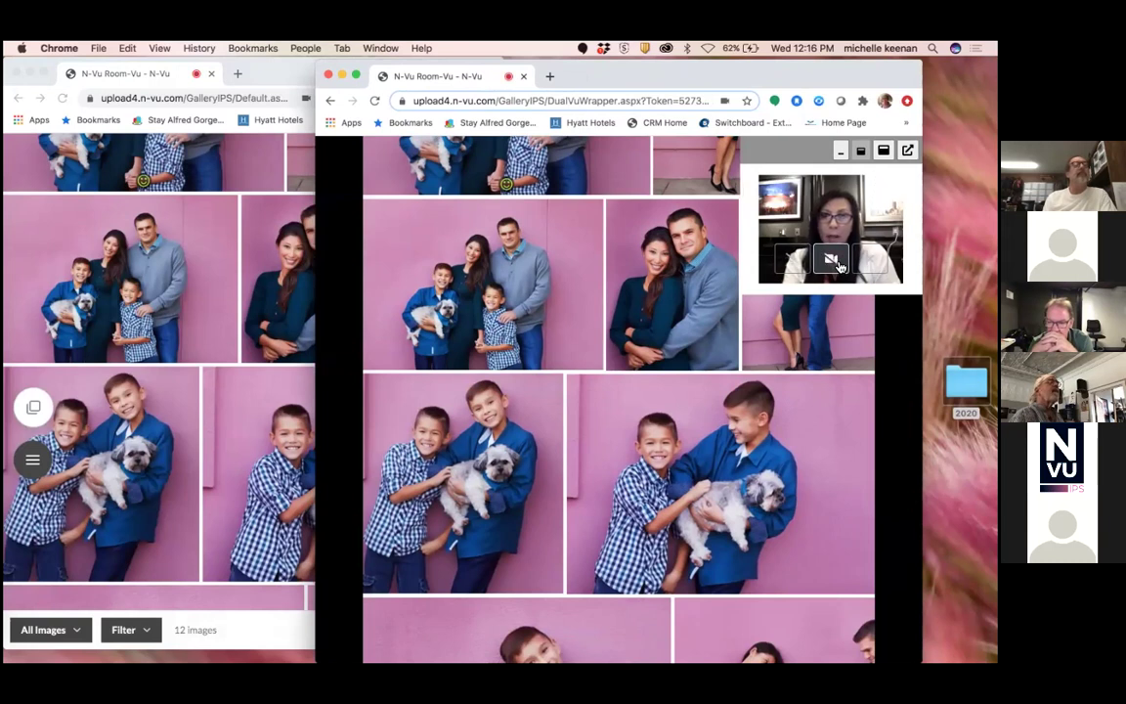
Arrange the admin and client gallery windows side by side to compare their Live-Vu video panels
drag(784, 79, 925, 78)
drag(292, 86, 237, 85)
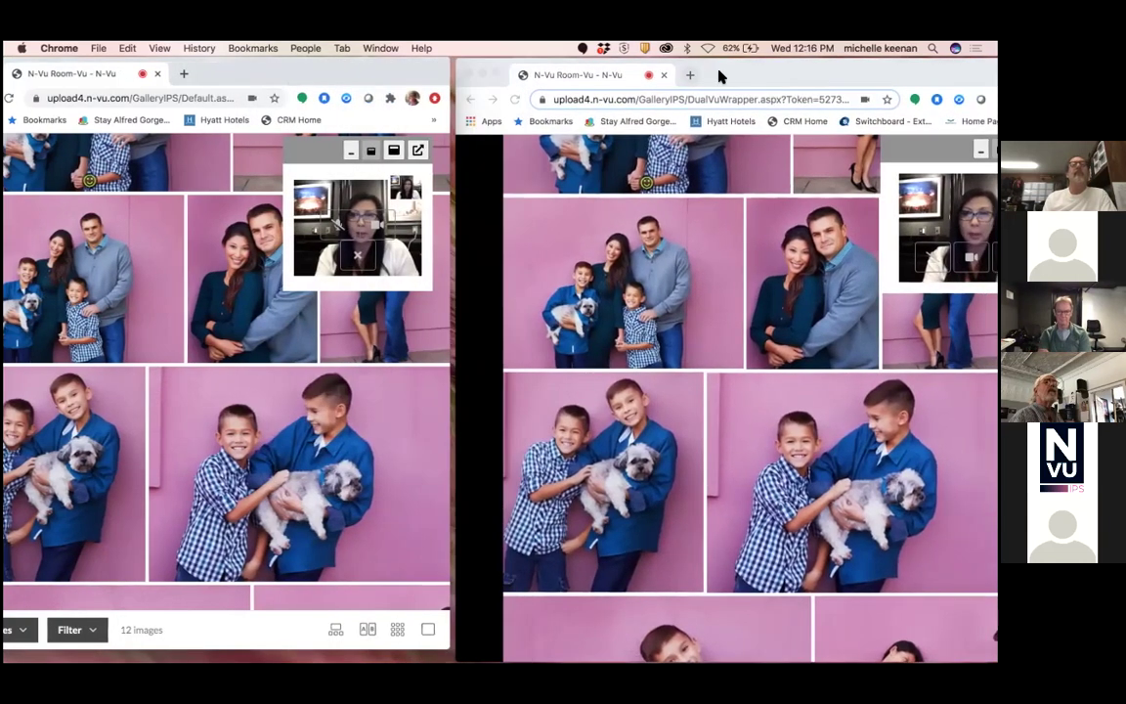
drag(724, 80, 701, 80)
drag(750, 76, 708, 78)
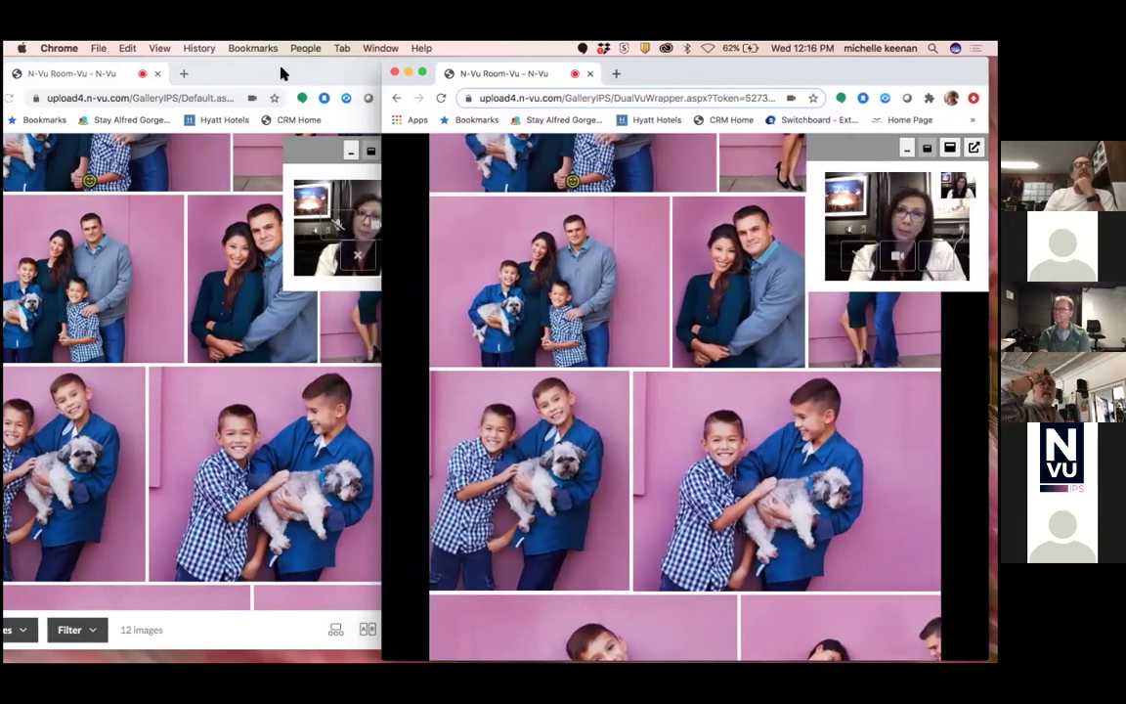
click(253, 77)
Pop the client's Live-Vu video out into its own window and move that window away from the gallery
drag(682, 70, 597, 74)
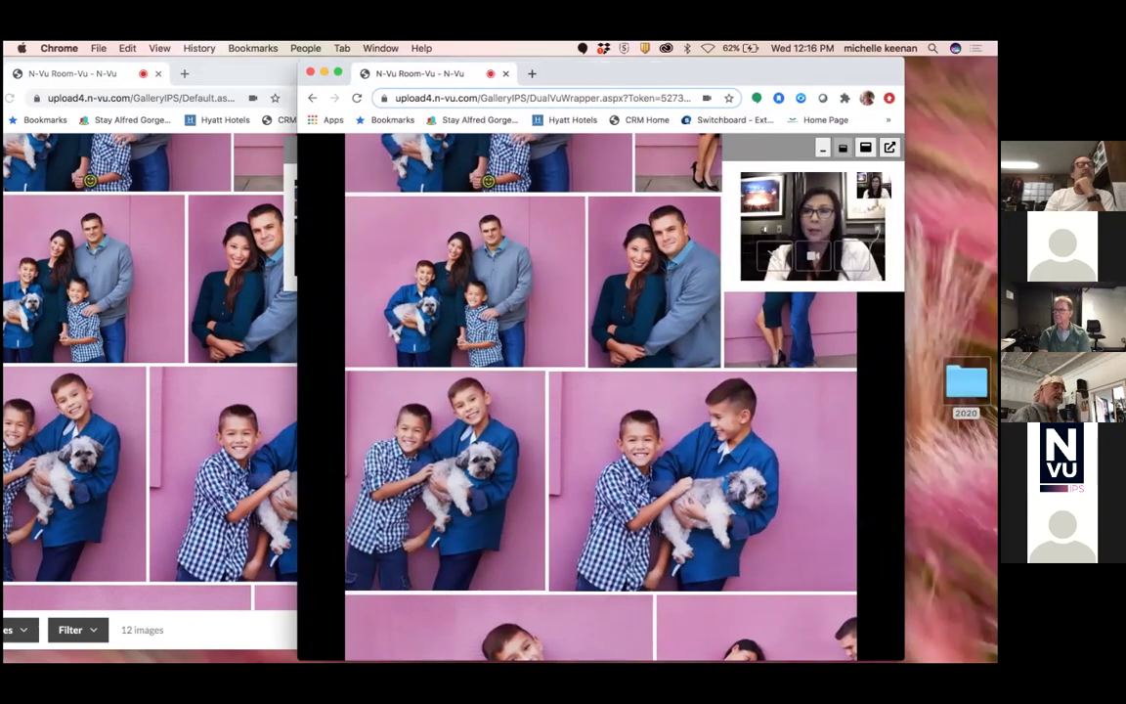
click(890, 146)
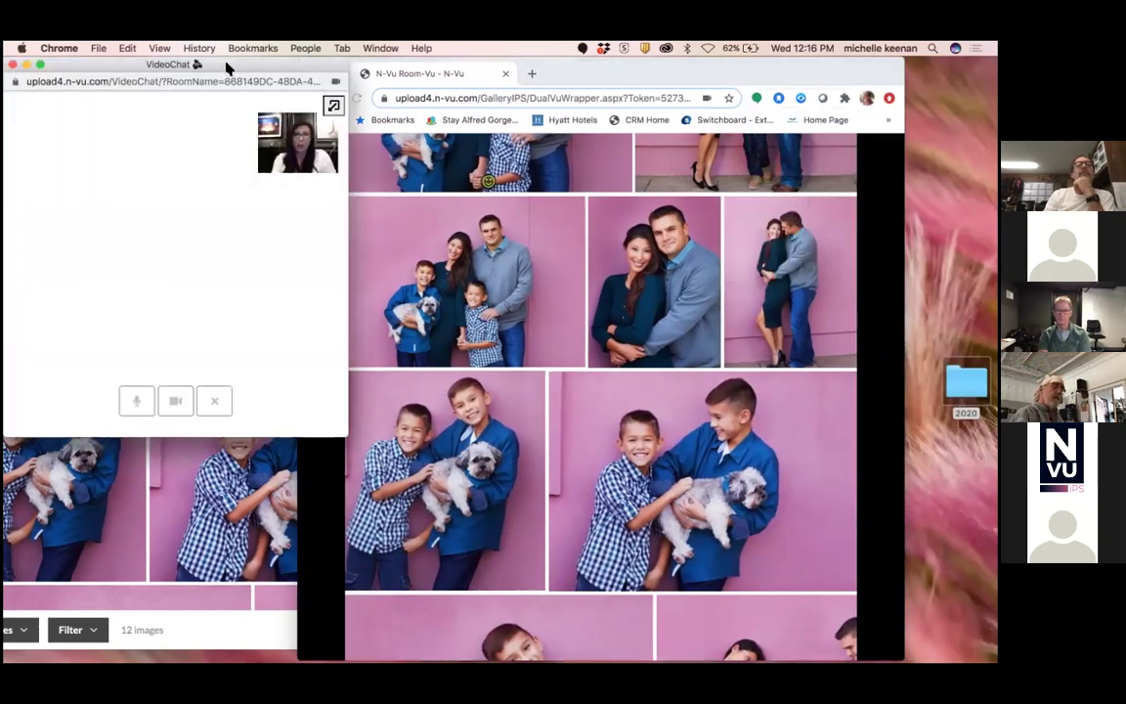
drag(226, 70, 988, 250)
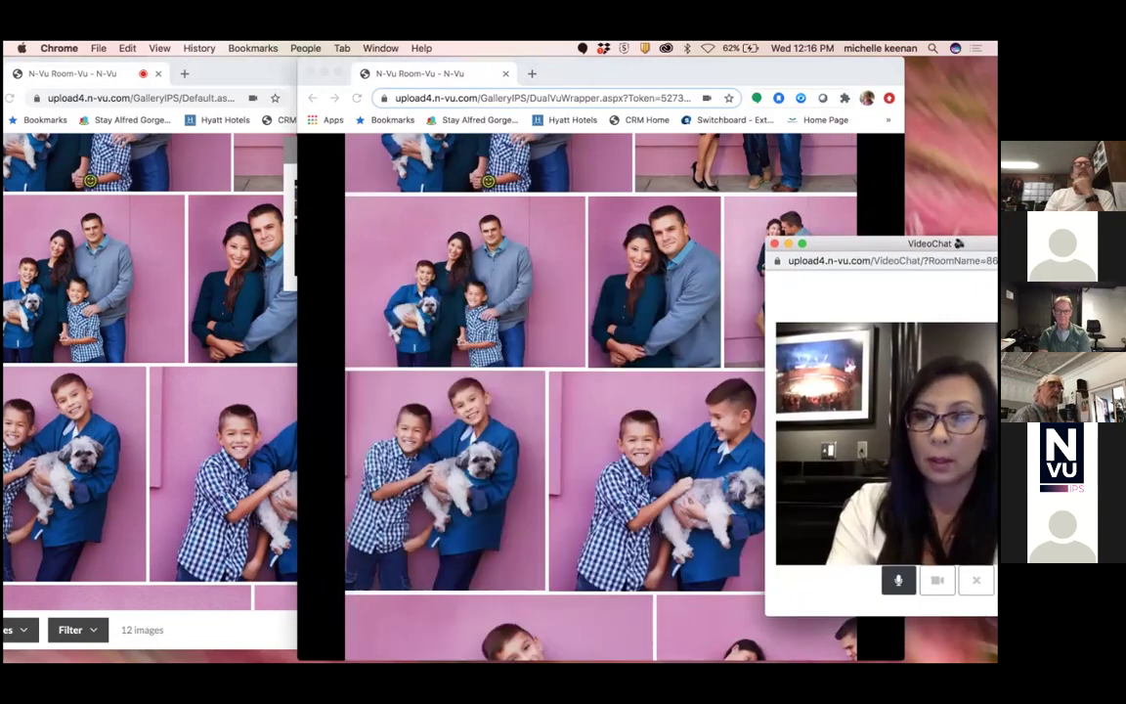
drag(880, 243, 5, 232)
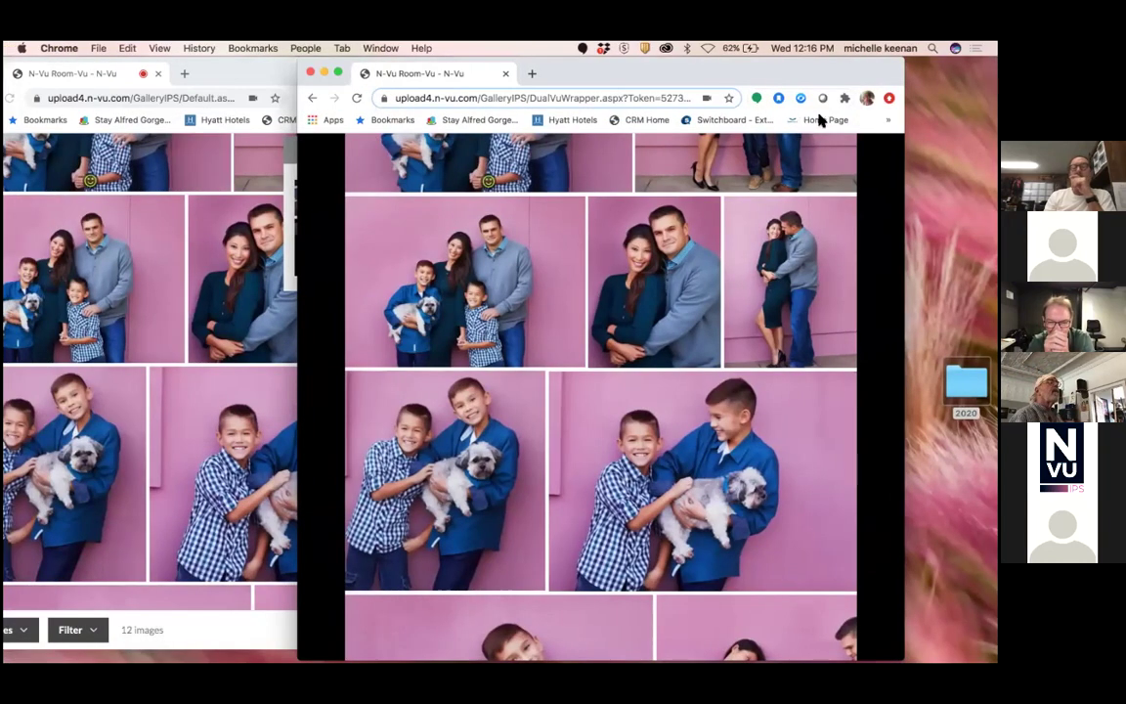
Move the client gallery window aside and bring the admin gallery with its Live-Vu panel forward
drag(780, 70, 833, 76)
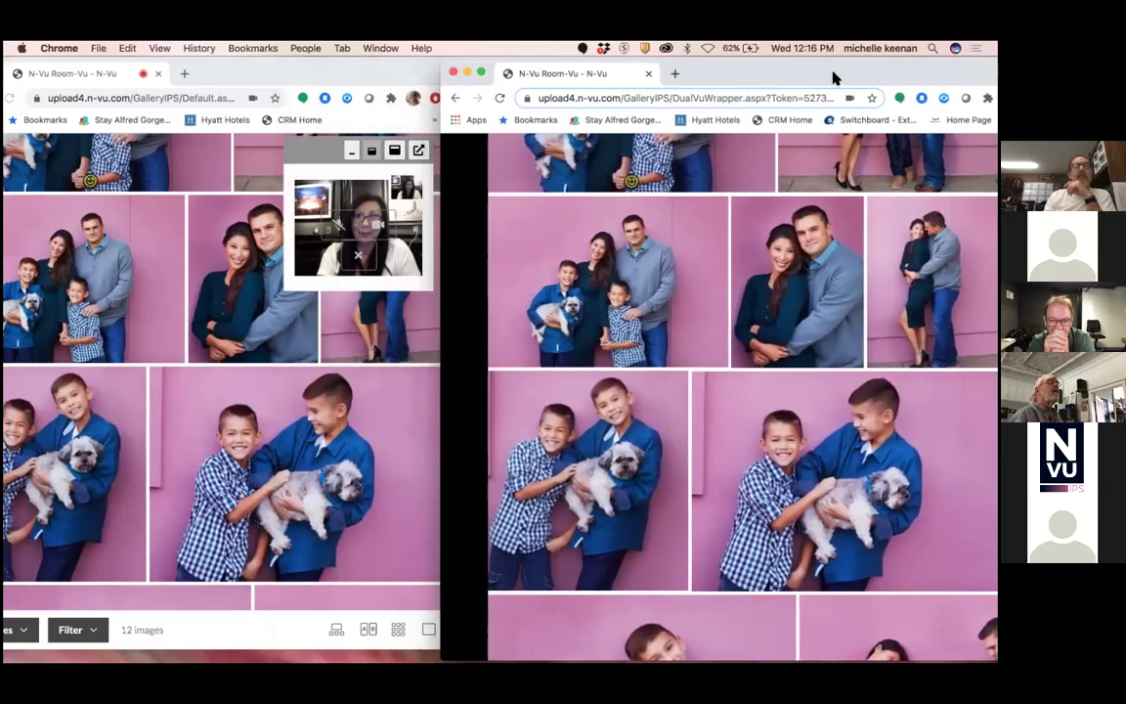
click(353, 153)
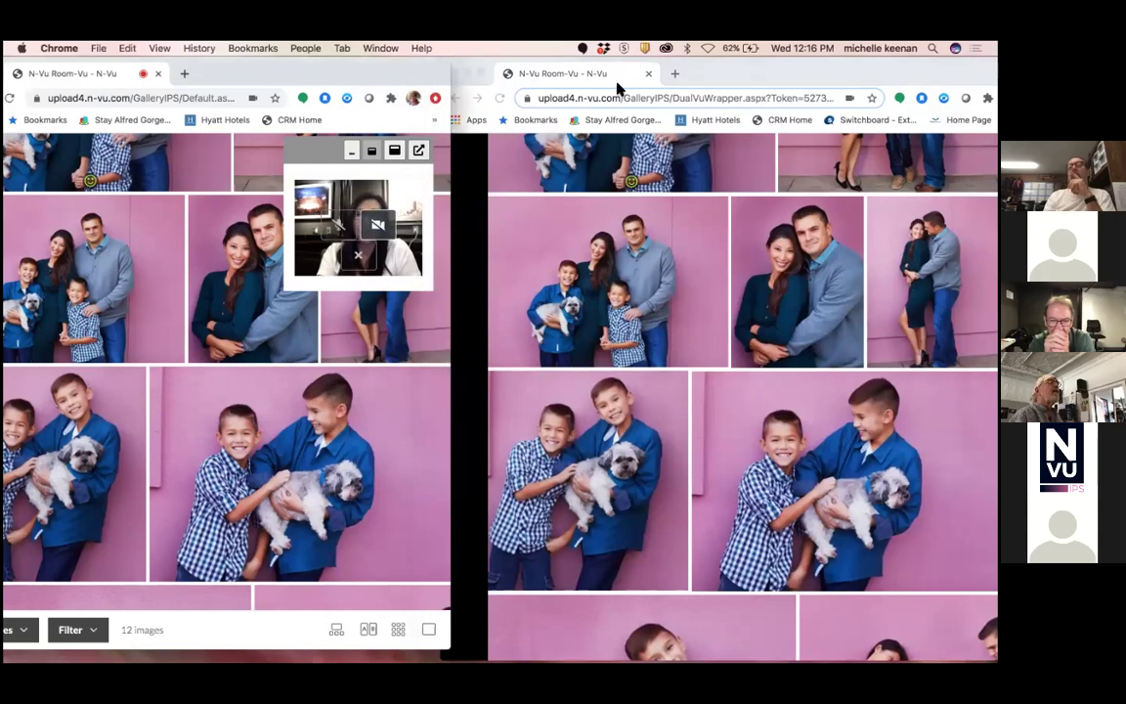